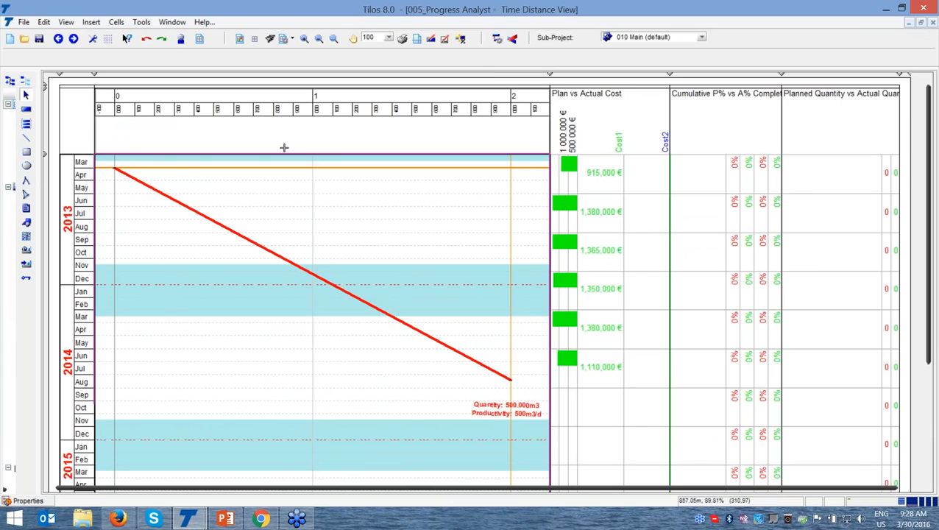
# Examine the Excavation (Seasonal) task's line and dates, and the Plan vs Actual Cost and Cumulative P% vs A% Complete columns
pyautogui.click(116, 170)
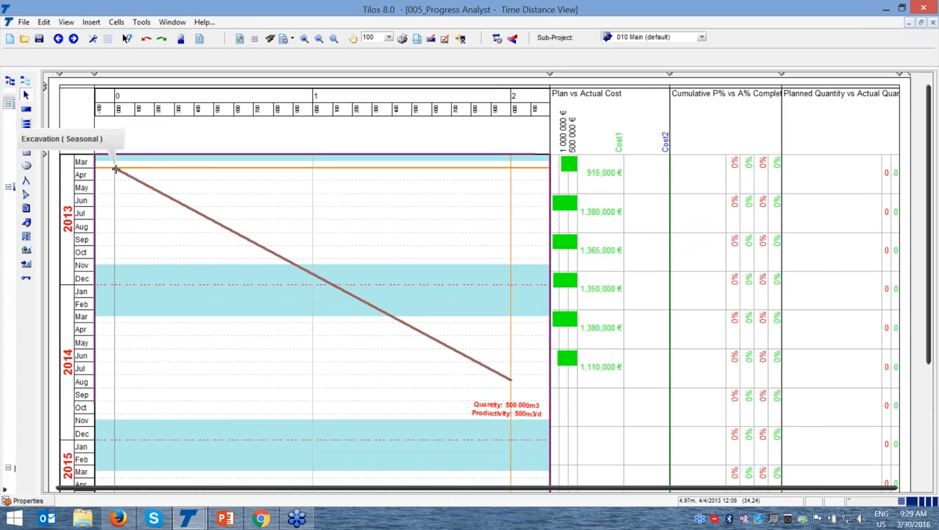
pyautogui.click(116, 169)
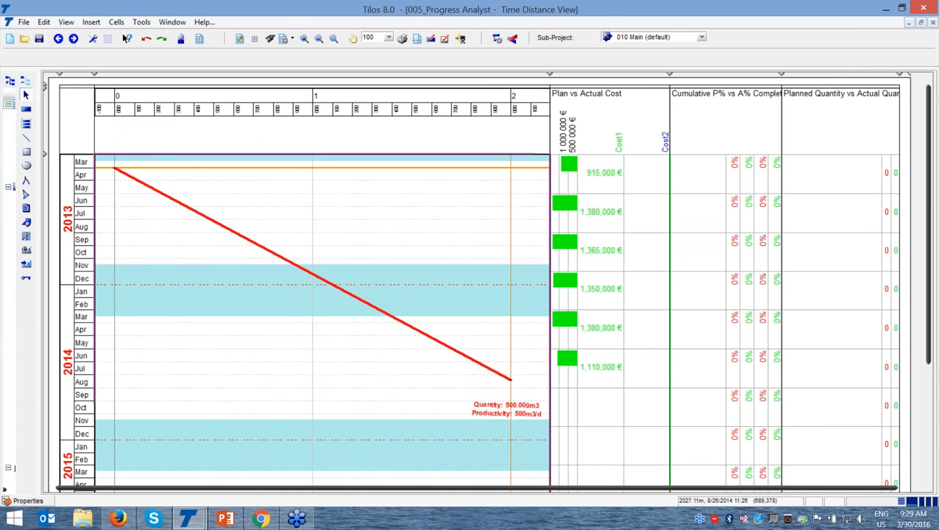
pyautogui.click(96, 382)
pyautogui.press('ctrl')
pyautogui.press('ctrl')
pyautogui.press('ctrl')
pyautogui.press('ctrl')
pyautogui.moveTo(542, 491); pyautogui.dragTo(567, 491)
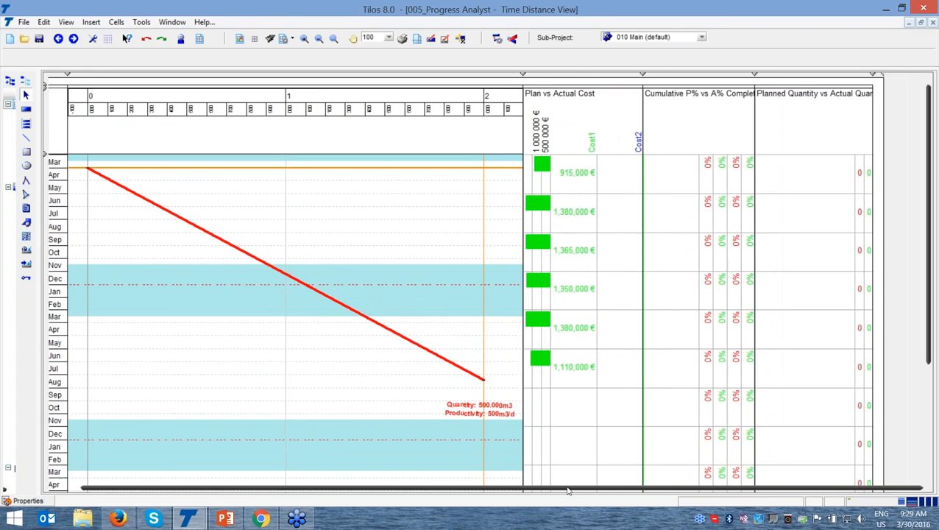
pyautogui.click(572, 94)
pyautogui.click(698, 96)
pyautogui.click(89, 168)
pyautogui.press('ctrl')
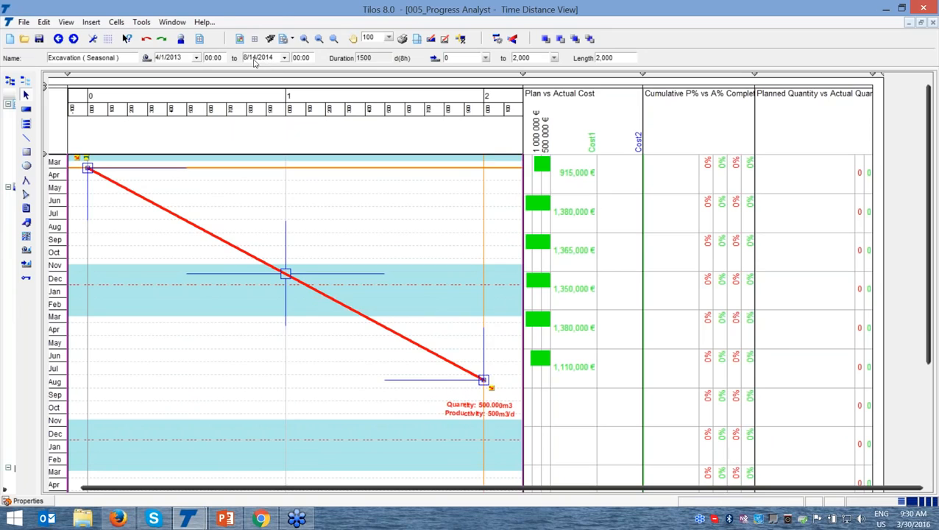
pyautogui.press('ctrl')
pyautogui.press('ctrl')
pyautogui.press('ctrl')
# Create a project baseline with the description "Baseline 1 - Contract" in the Baseline Manager
pyautogui.click(138, 27)
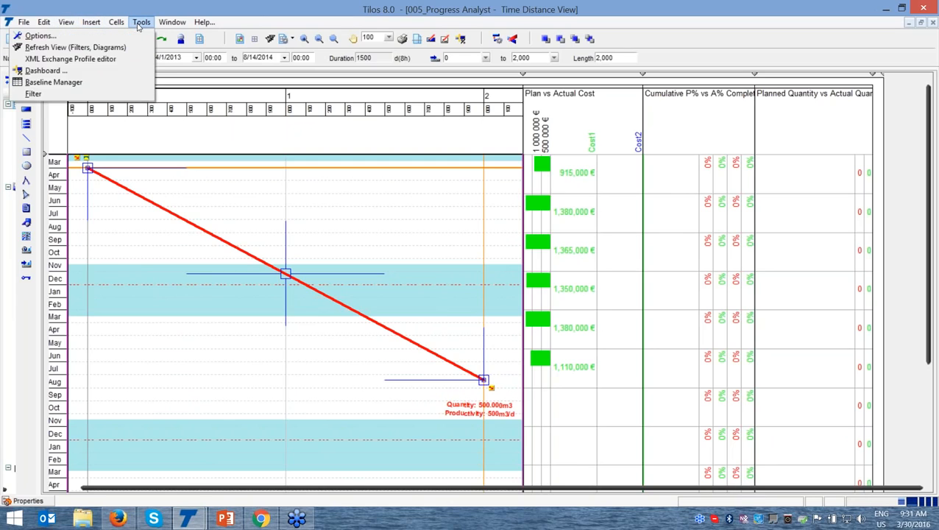
pyautogui.click(62, 82)
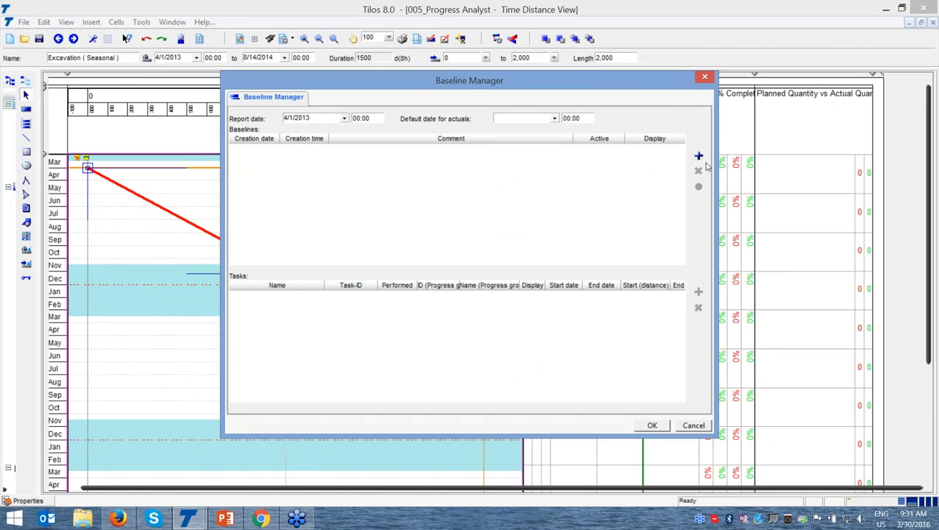
pyautogui.click(698, 156)
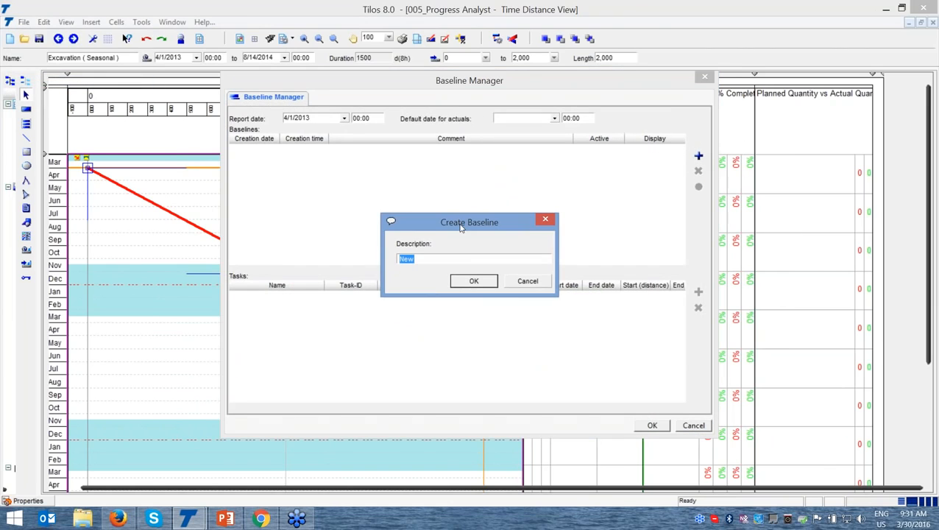
pyautogui.write('Baseline 1 - Contract')
pyautogui.click(480, 285)
pyautogui.press('Return')
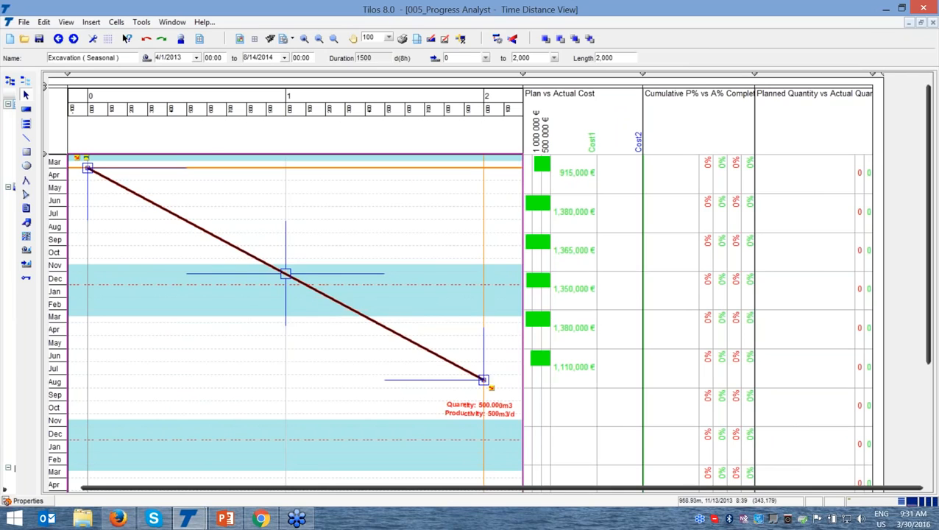
# Deselect the excavation task and refresh the view so the cost, completion and quantity diagrams use the new baseline
pyautogui.moveTo(285, 274); pyautogui.dragTo(286, 284)
pyautogui.click(323, 252)
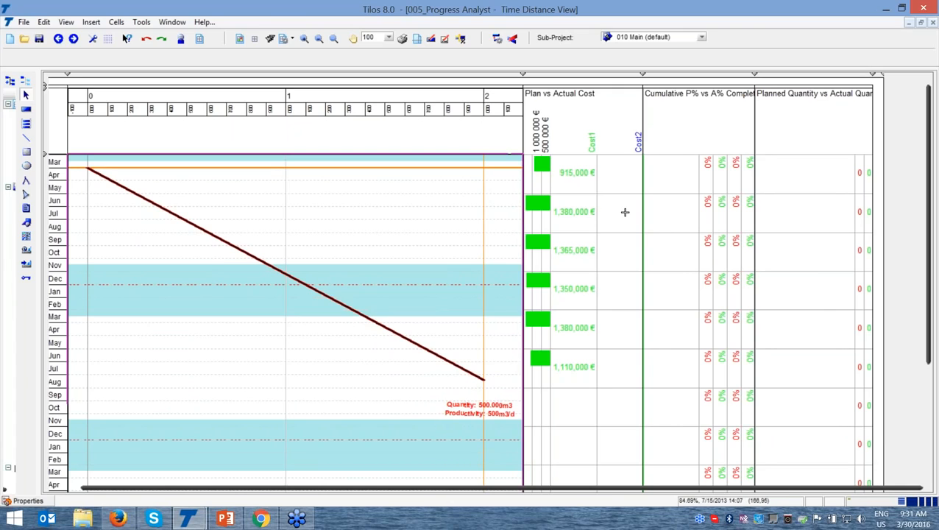
pyautogui.press('F5')
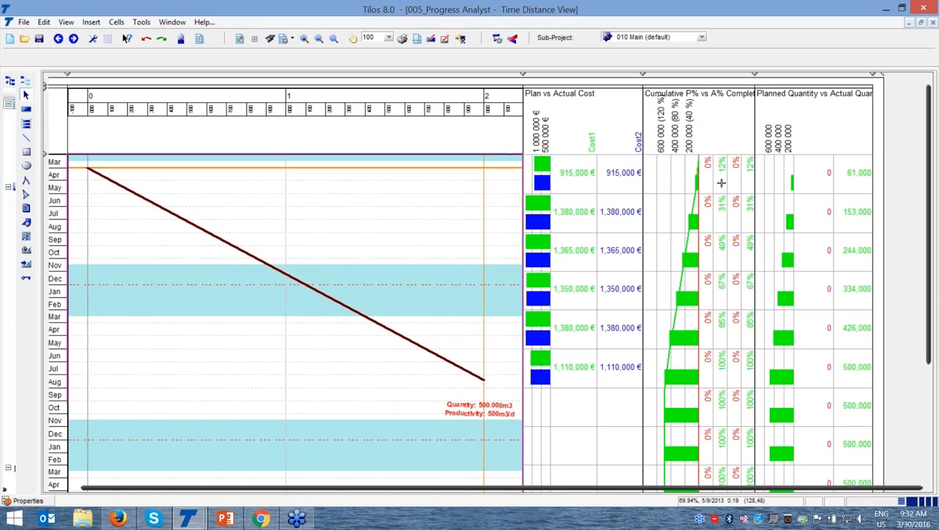
# Examine the planned cumulative percentages period by period in the Cumulative P% vs A% Complete diagram
pyautogui.click(723, 218)
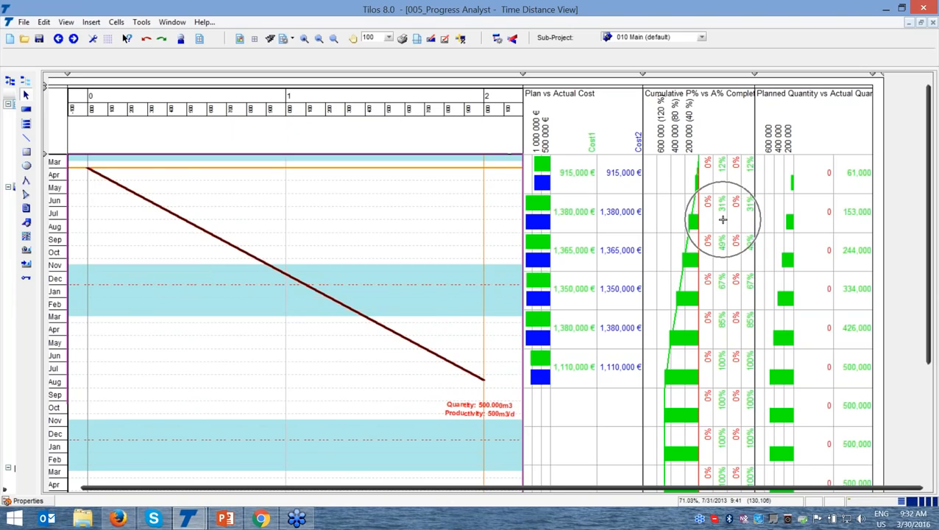
pyautogui.click(720, 258)
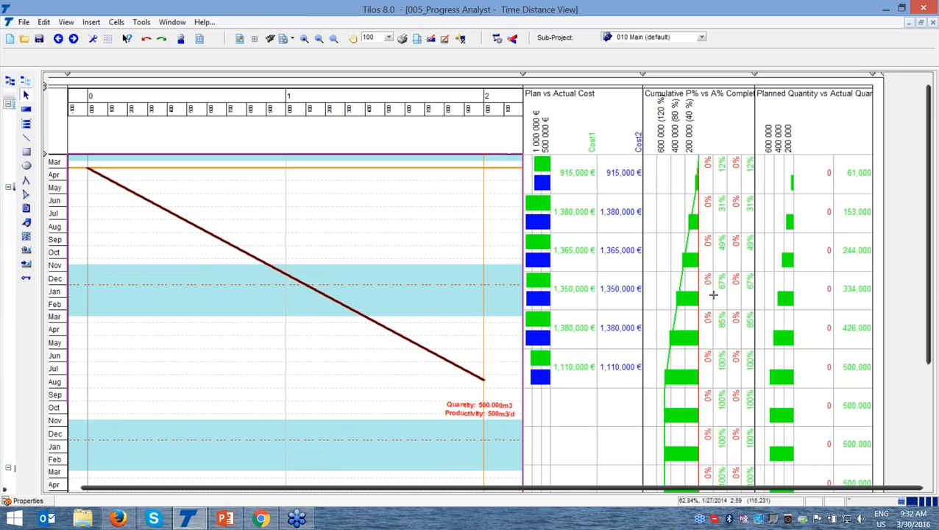
pyautogui.click(715, 295)
pyautogui.press('ctrl')
pyautogui.press('ctrl')
pyautogui.press('ctrl')
pyautogui.press('ctrl')
pyautogui.press('ctrl')
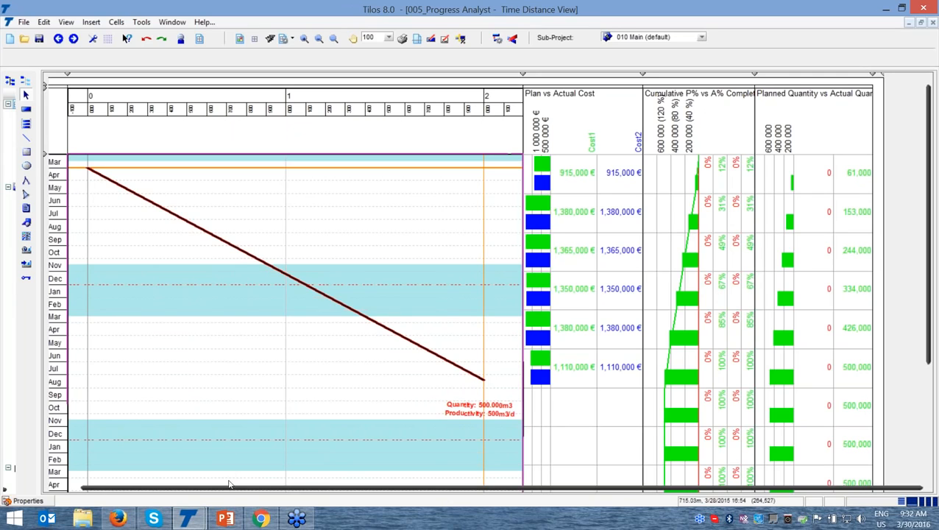
# Show the progress properties of the Excavation (Seasonal) task in a docked Object Properties area, keeping the whole task line in view
pyautogui.moveTo(226, 488); pyautogui.dragTo(195, 493)
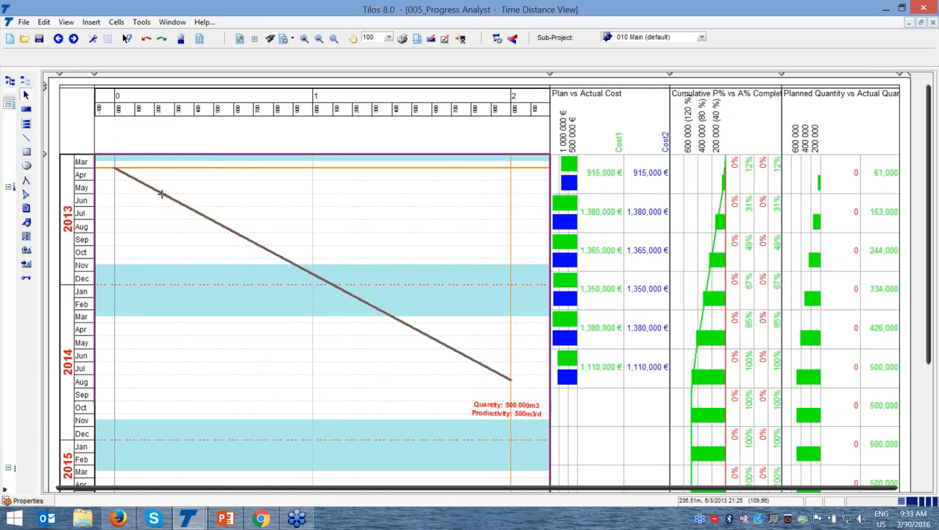
pyautogui.click(161, 194)
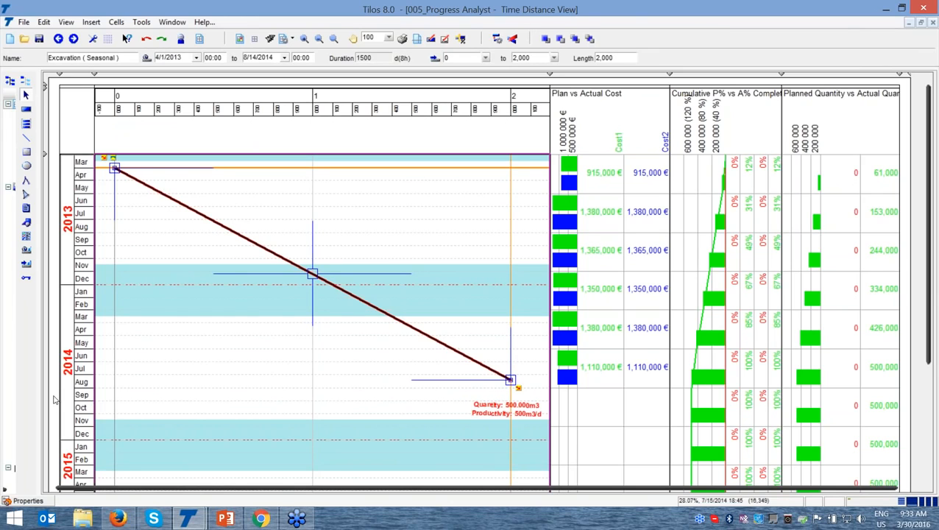
pyautogui.click(37, 503)
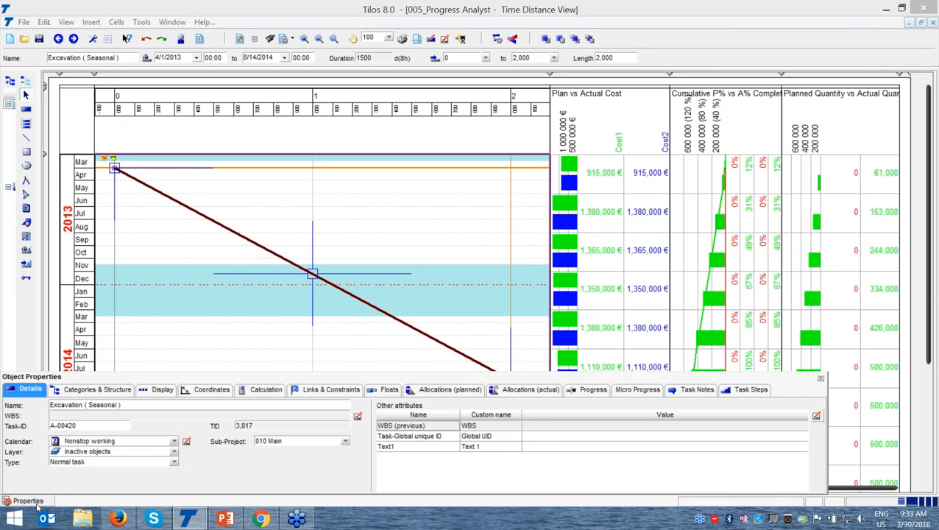
pyautogui.click(821, 378)
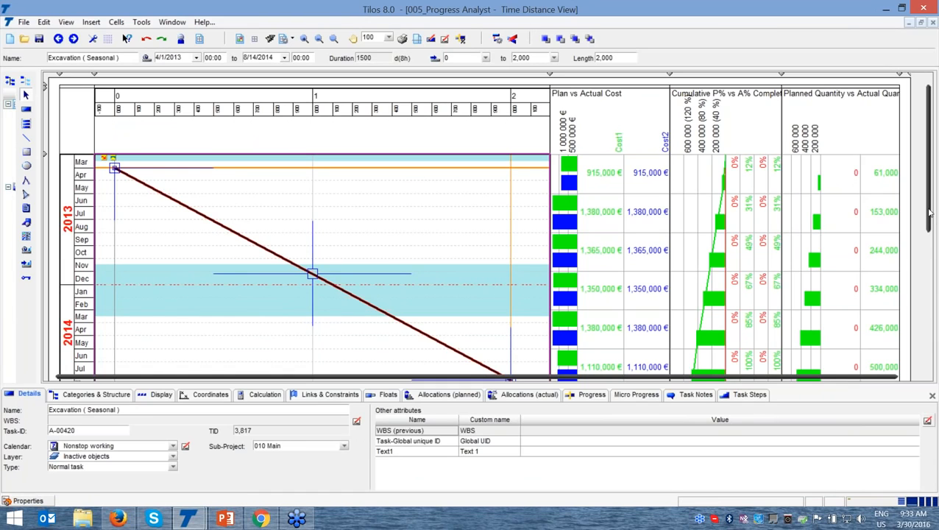
pyautogui.moveTo(929, 212); pyautogui.dragTo(930, 237)
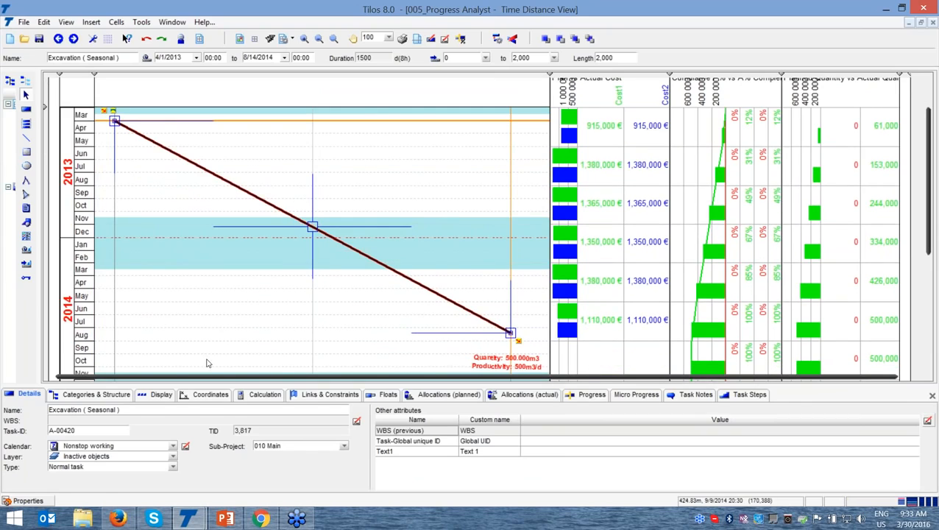
pyautogui.click(589, 395)
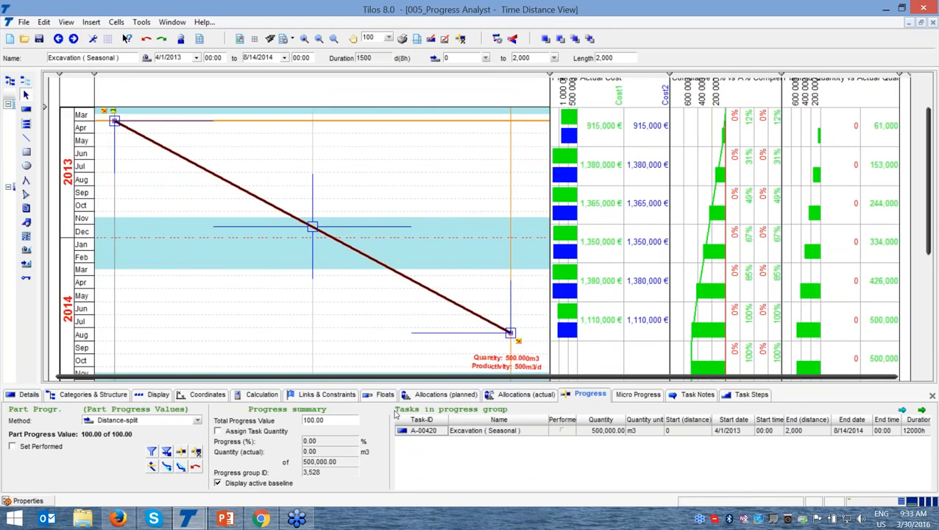
pyautogui.press('ctrl')
# Start a progress entry for the Excavation (Seasonal) task with the report date set to 8/1/2013
pyautogui.click(181, 456)
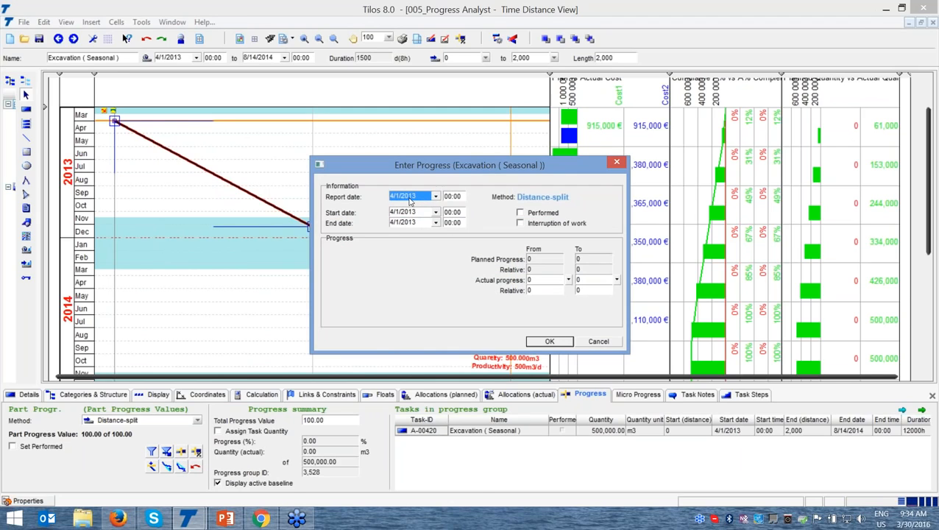
pyautogui.click(436, 197)
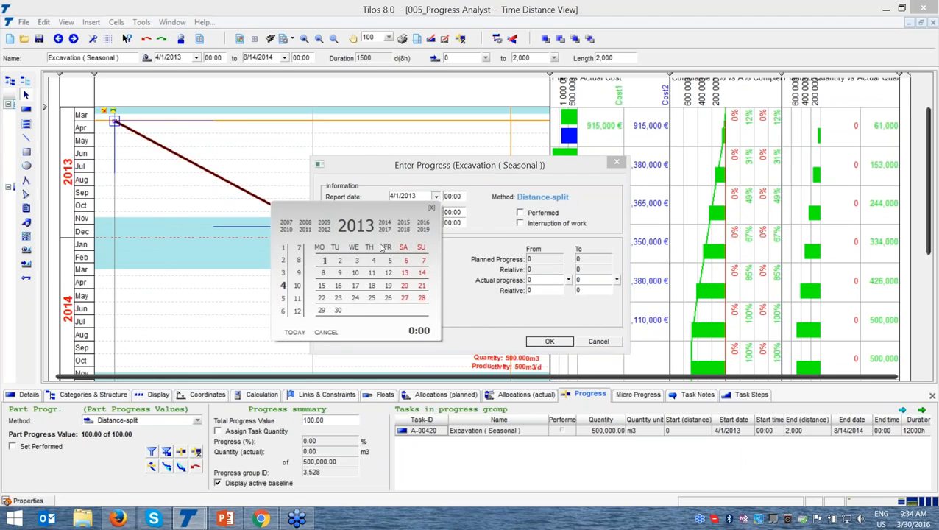
pyautogui.click(284, 298)
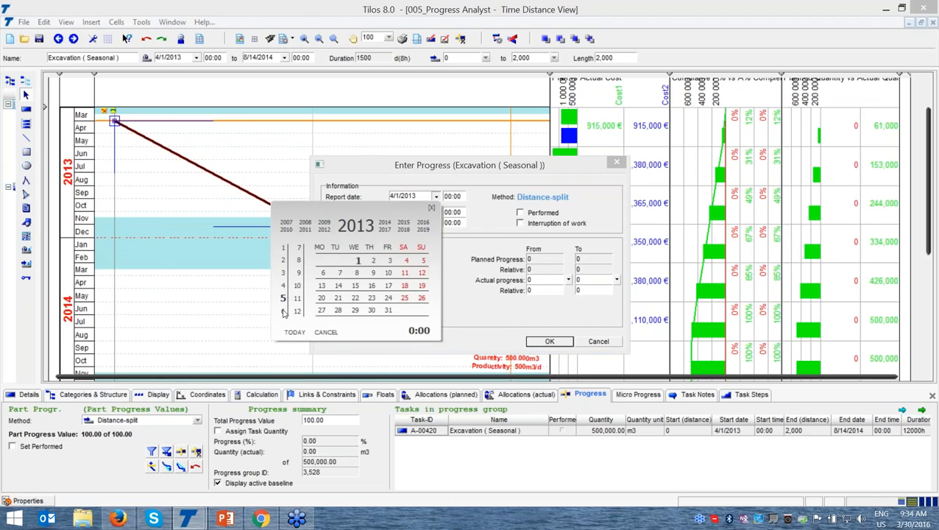
pyautogui.click(283, 312)
pyautogui.click(299, 249)
pyautogui.click(300, 260)
pyautogui.click(375, 263)
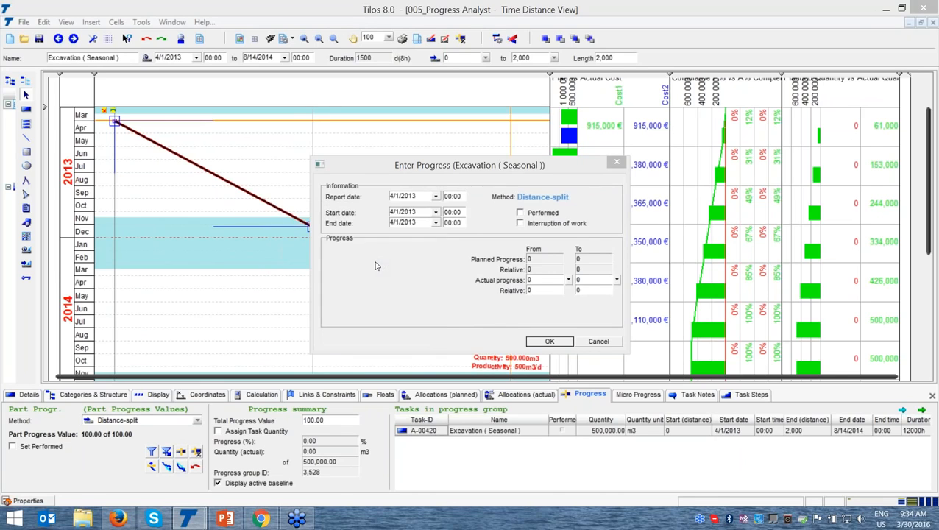
pyautogui.click(426, 290)
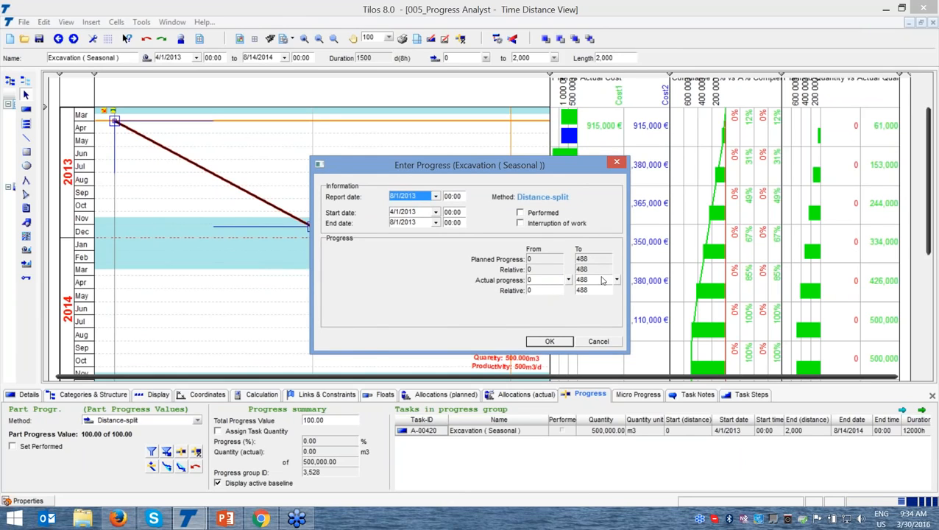
# Set the end of the actual progress to 400 and confirm the progress entry
pyautogui.click(600, 280)
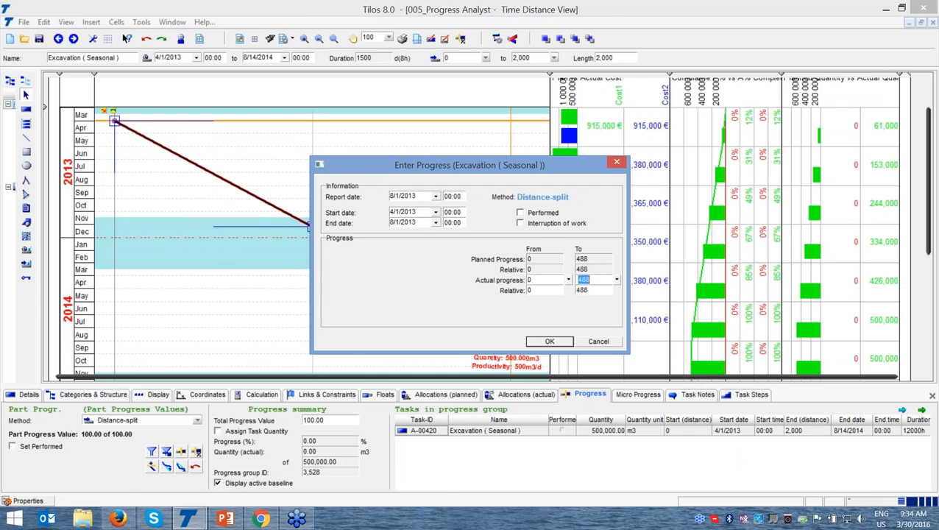
pyautogui.write('400')
pyautogui.click(537, 342)
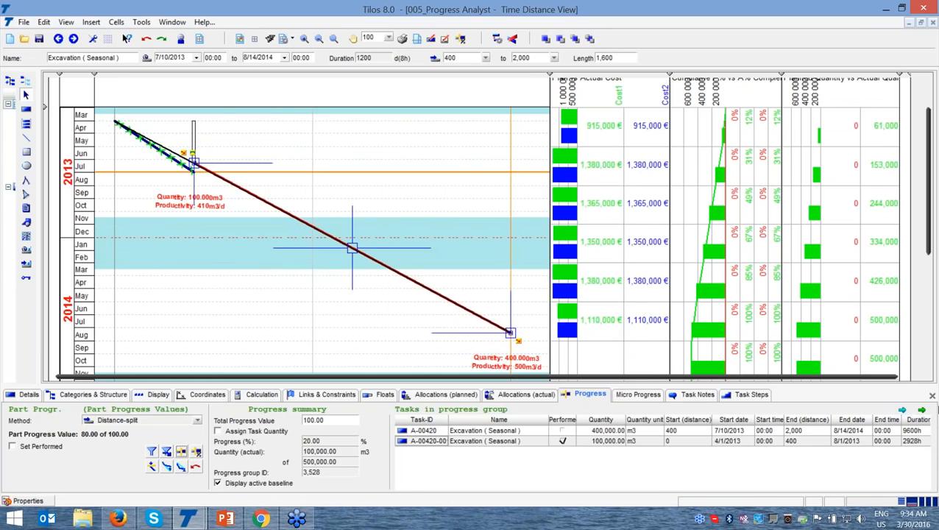
# Close the task properties, reschedule the project, and move the remaining excavation task to run from 8/2/2013 to 9/6/2014
pyautogui.click(932, 397)
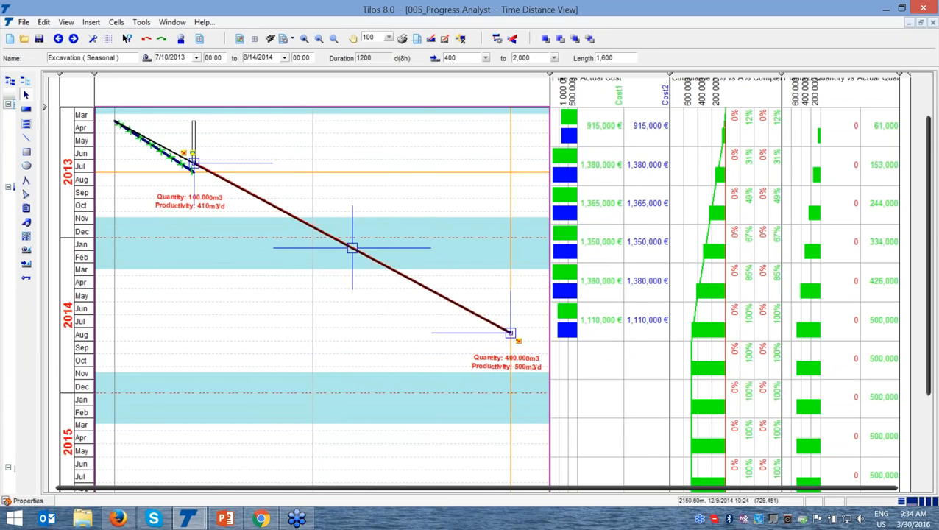
pyautogui.press('F9')
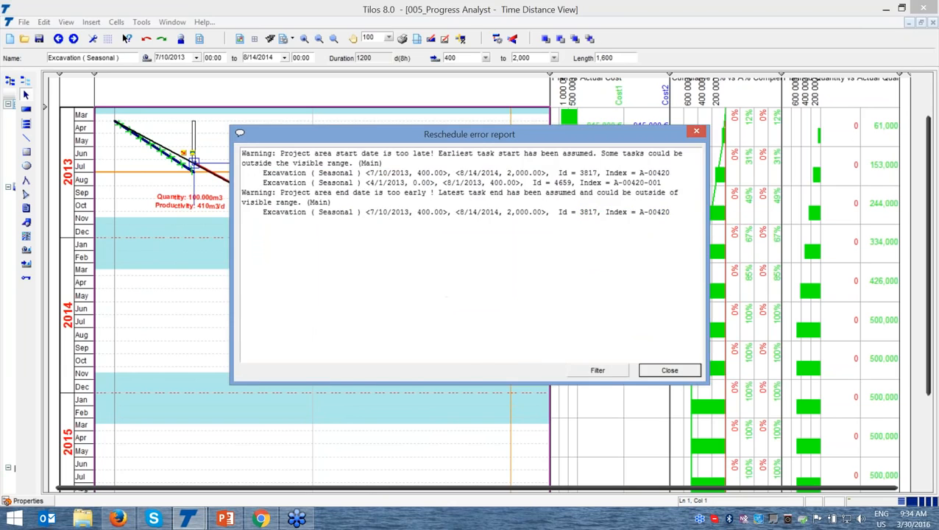
pyautogui.click(671, 369)
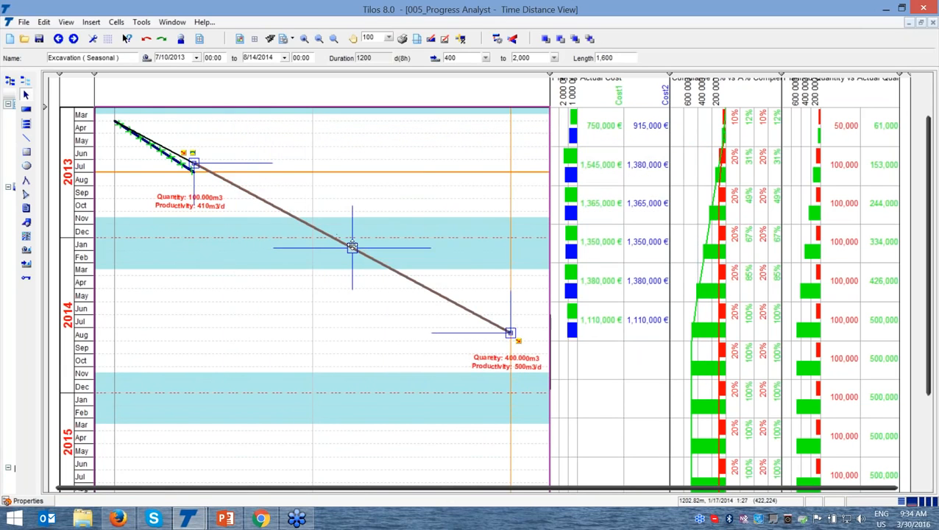
pyautogui.moveTo(346, 245); pyautogui.dragTo(353, 256)
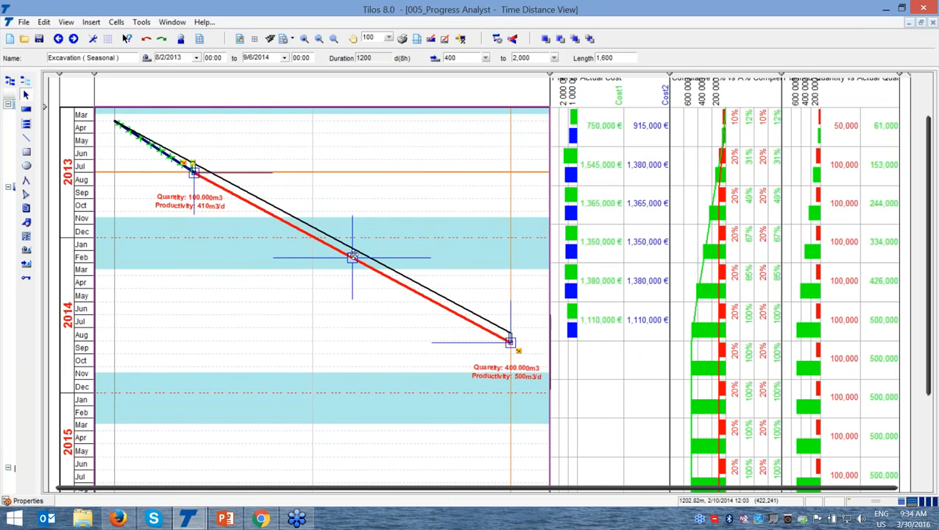
pyautogui.click(406, 212)
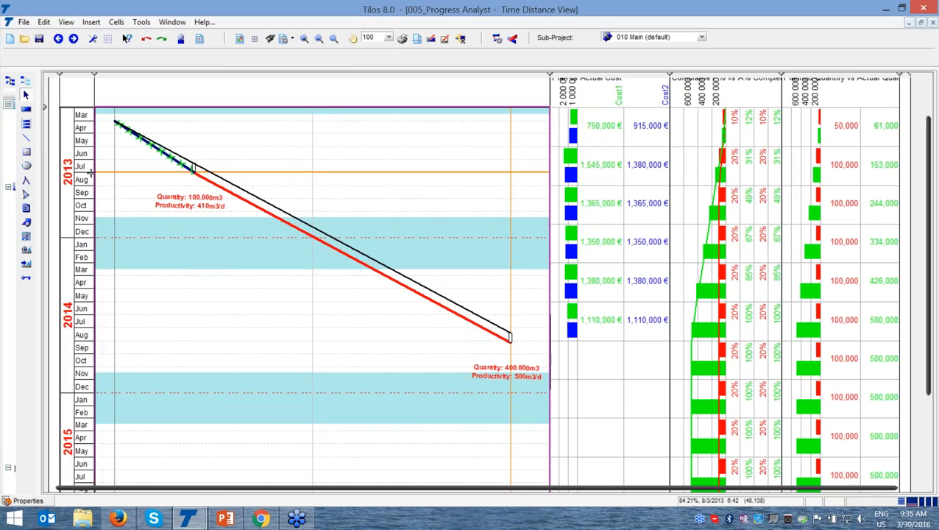
pyautogui.press('ctrl')
pyautogui.press('ctrl')
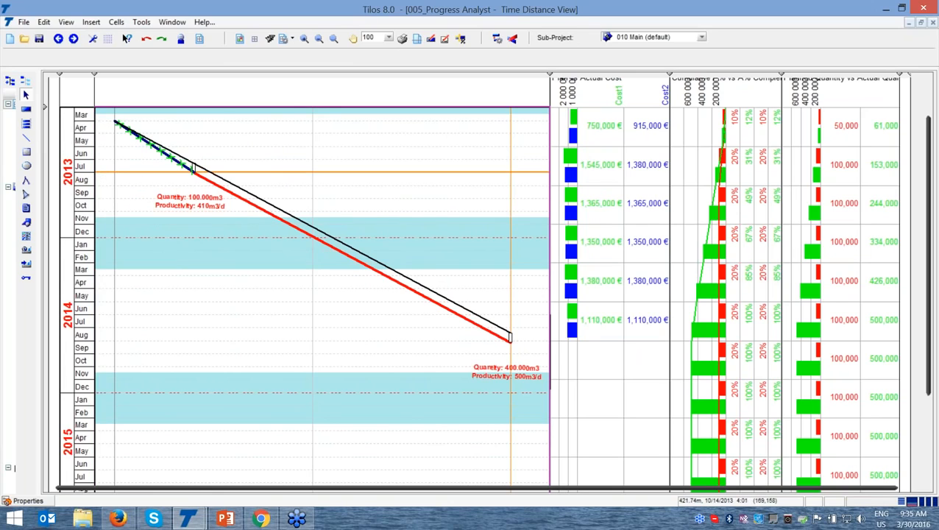
pyautogui.press('ctrl')
pyautogui.press('ctrl')
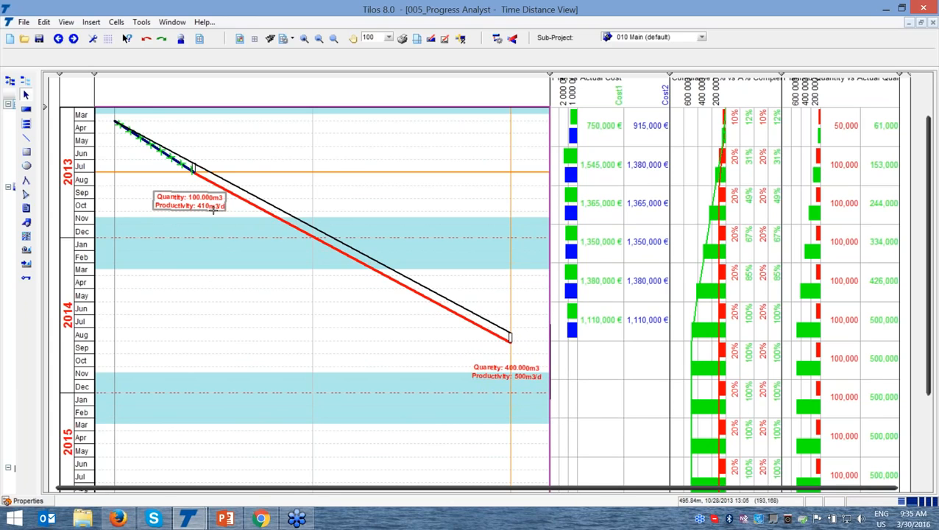
# Recalculate the project so the planned and actual cost histograms reflect the rescheduled remaining excavation task
pyautogui.press('ctrl')
pyautogui.press('ctrl')
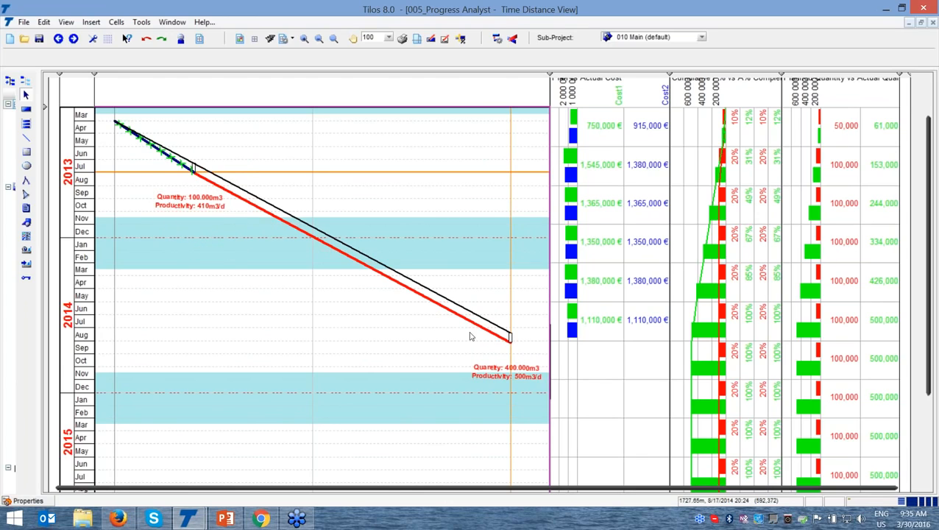
pyautogui.click(510, 337)
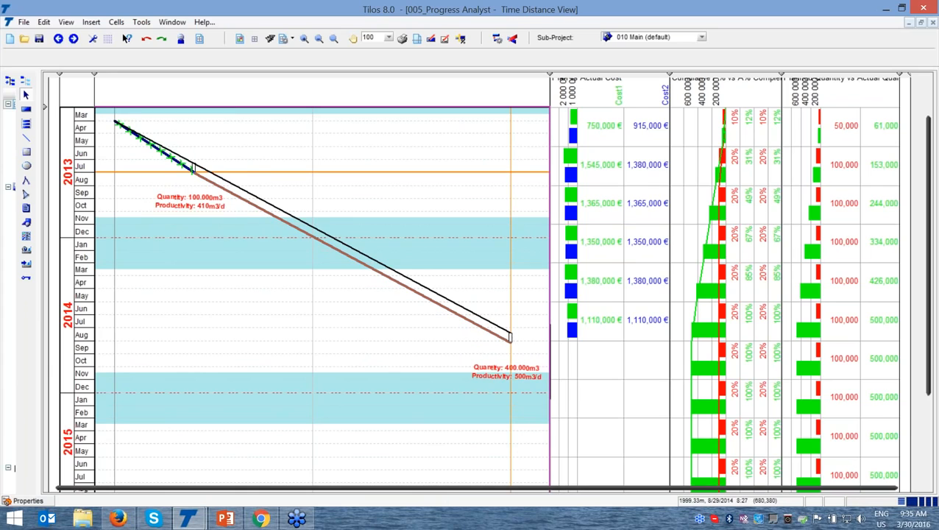
pyautogui.press('ctrl')
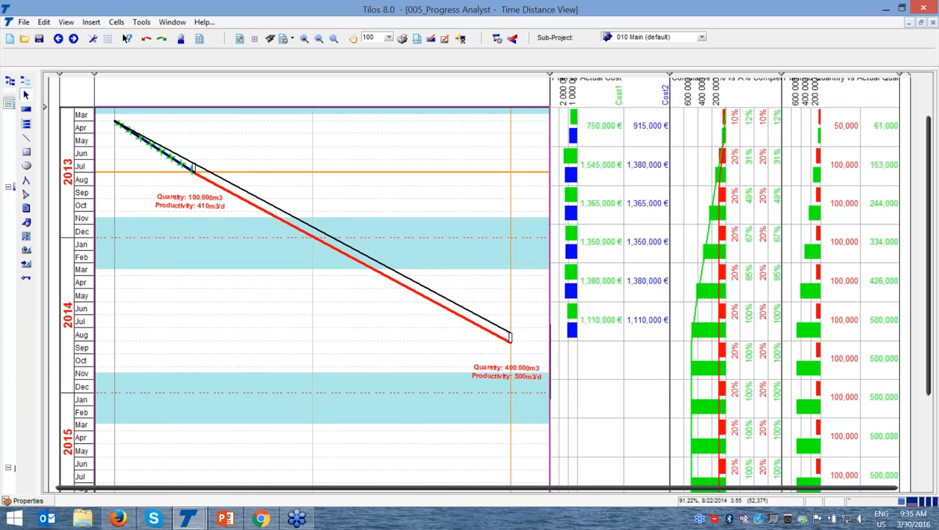
pyautogui.press('ctrl')
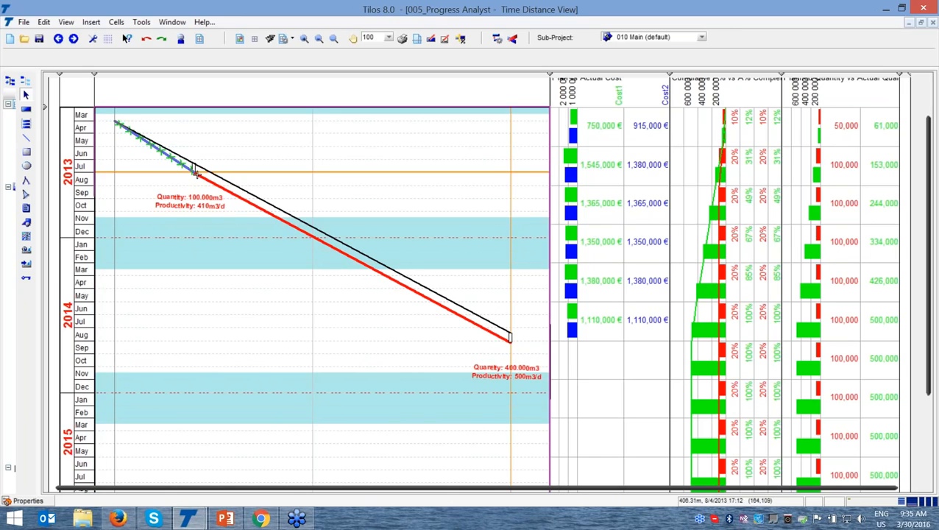
pyautogui.press('ctrl')
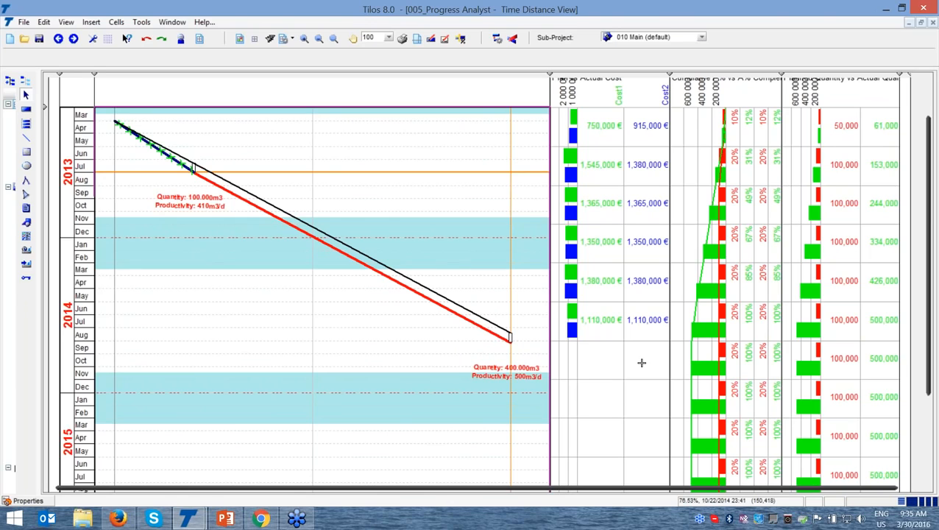
pyautogui.press('F9')
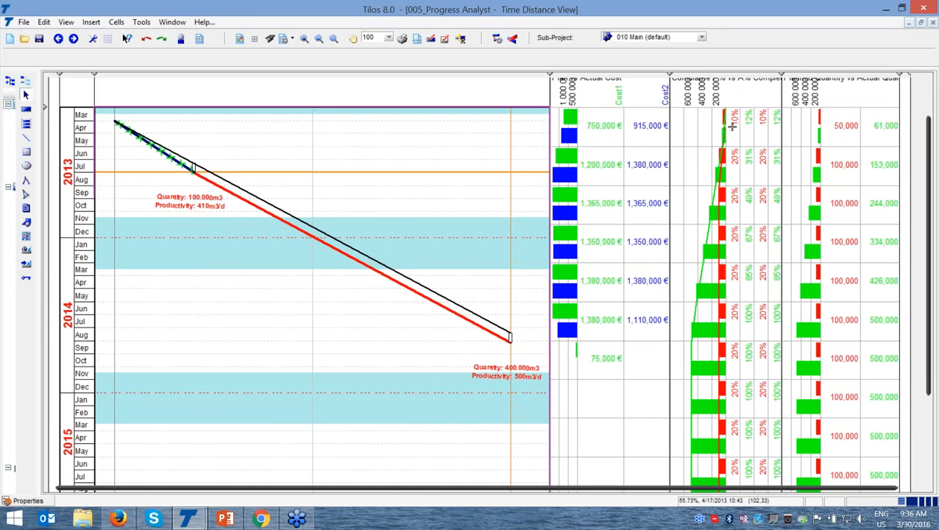
pyautogui.press('ctrl')
pyautogui.press('ctrl')
pyautogui.press('ctrl')
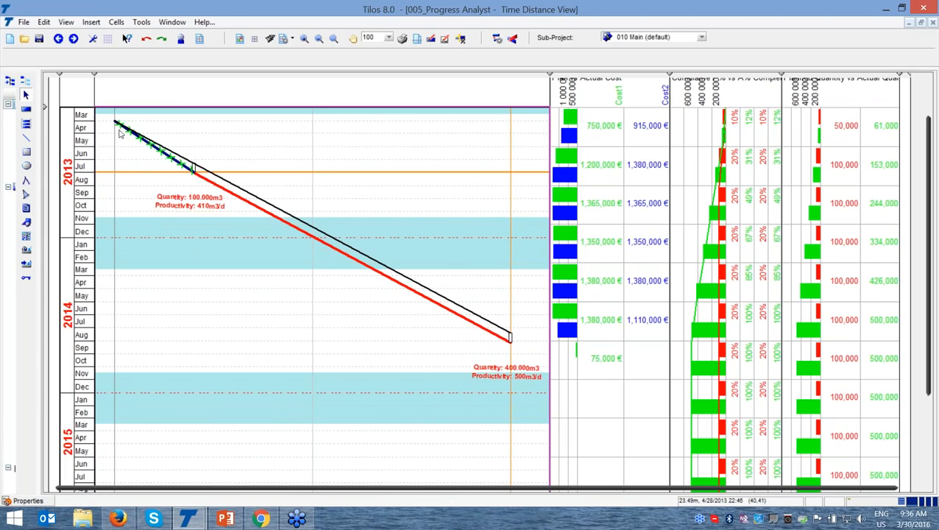
pyautogui.click(203, 213)
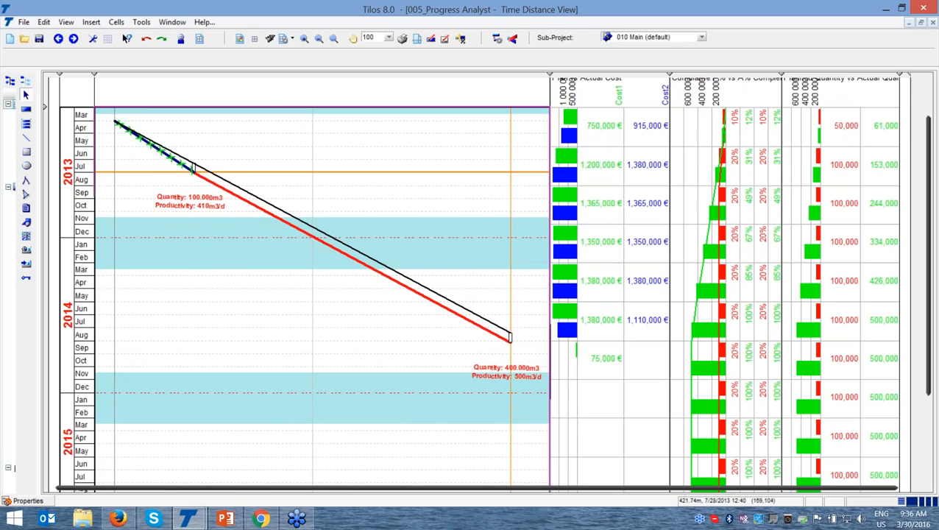
pyautogui.press('ctrl')
pyautogui.press('ctrl')
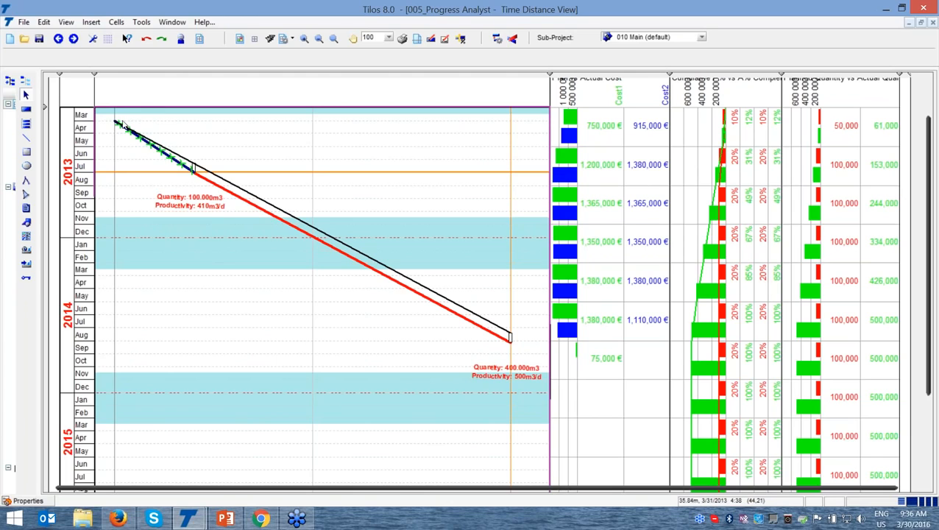
# Extend the remaining Excavation (Seasonal) task to 12/2/2014 by applying the work rate achieved so far from its progress properties
pyautogui.click(43, 502)
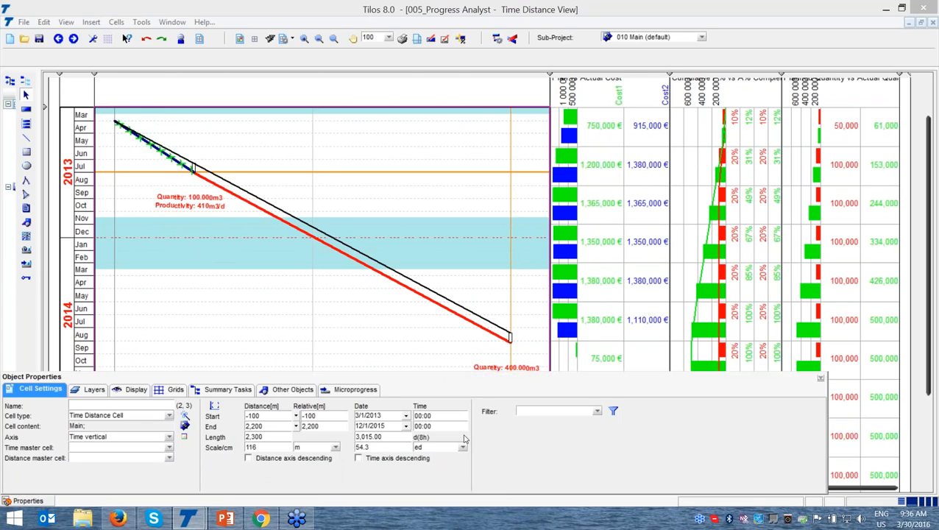
pyautogui.click(820, 380)
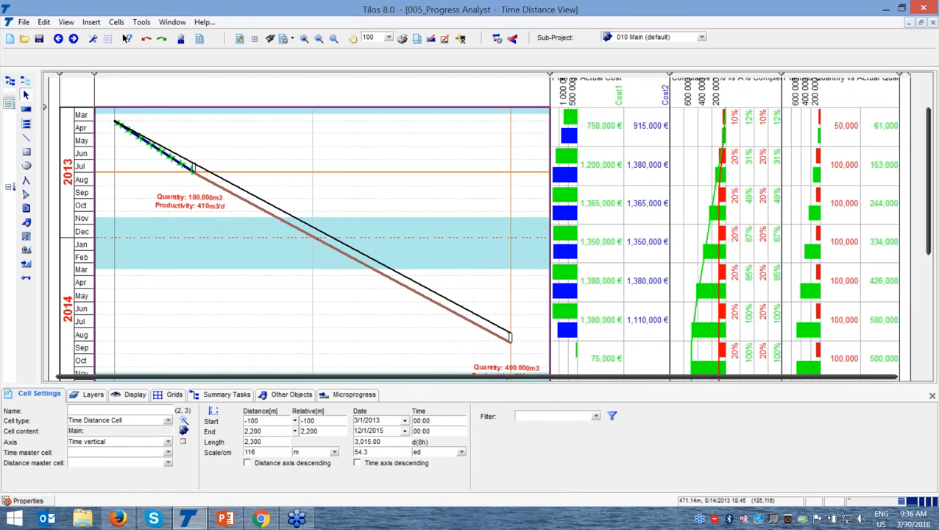
pyautogui.click(212, 182)
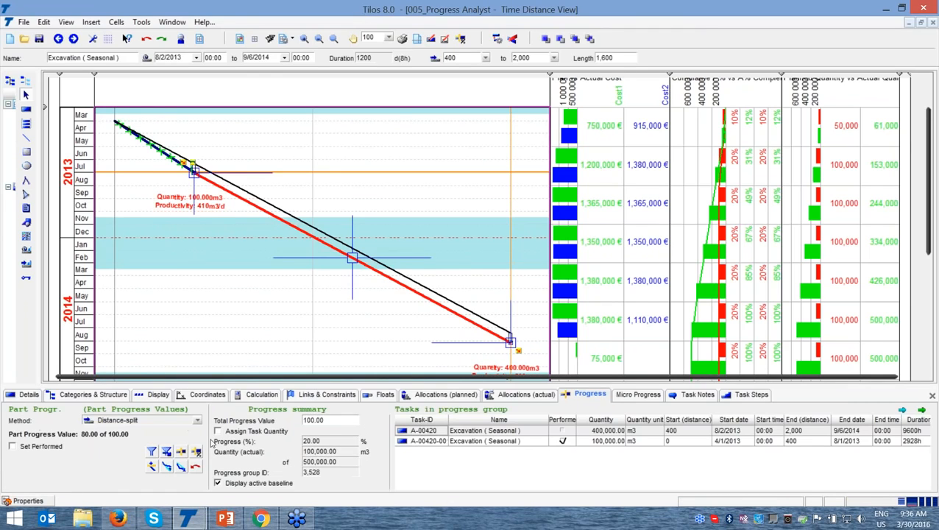
pyautogui.click(167, 469)
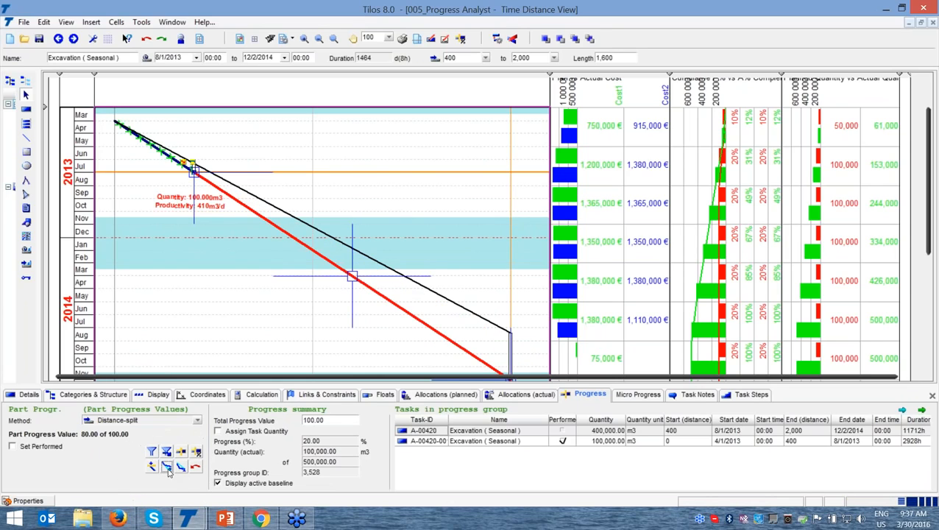
pyautogui.click(932, 395)
pyautogui.click(325, 354)
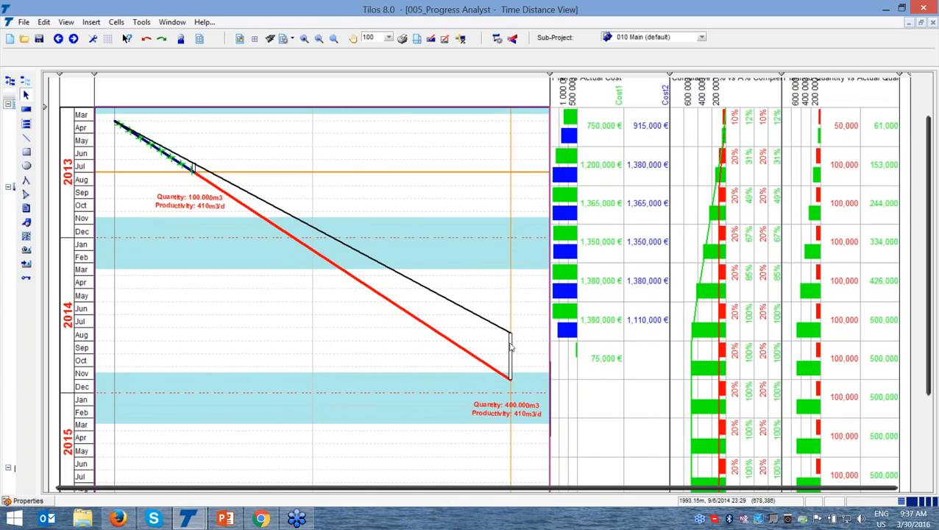
# Recalculate the cost histograms for the remaining excavation at the work rate of 410 m3/d
pyautogui.press('ctrl')
pyautogui.press('ctrl')
pyautogui.press('ctrl')
pyautogui.press('ctrl')
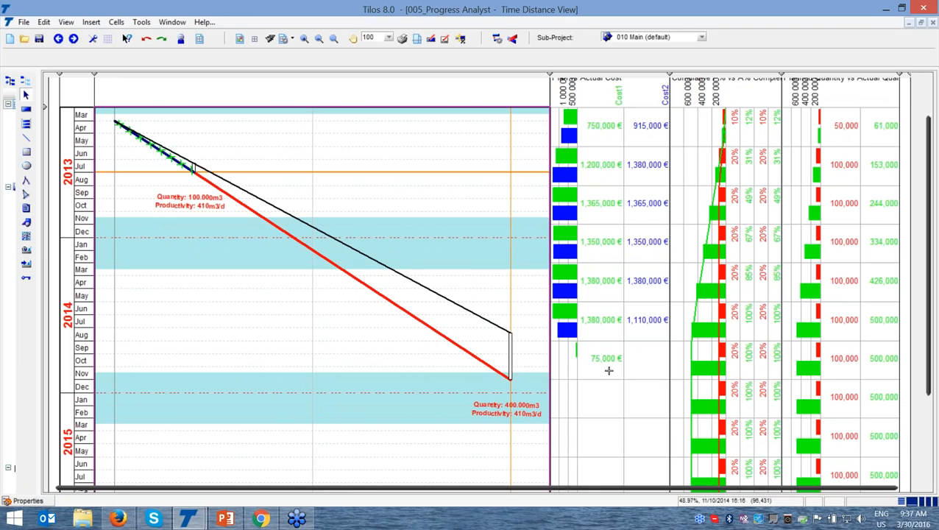
pyautogui.press('ctrl')
pyautogui.press('F9')
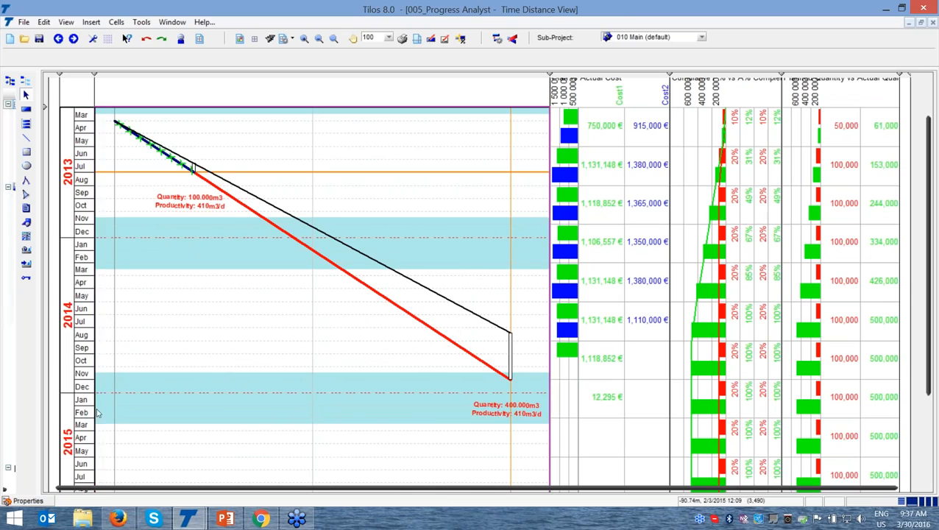
pyautogui.press('ctrl')
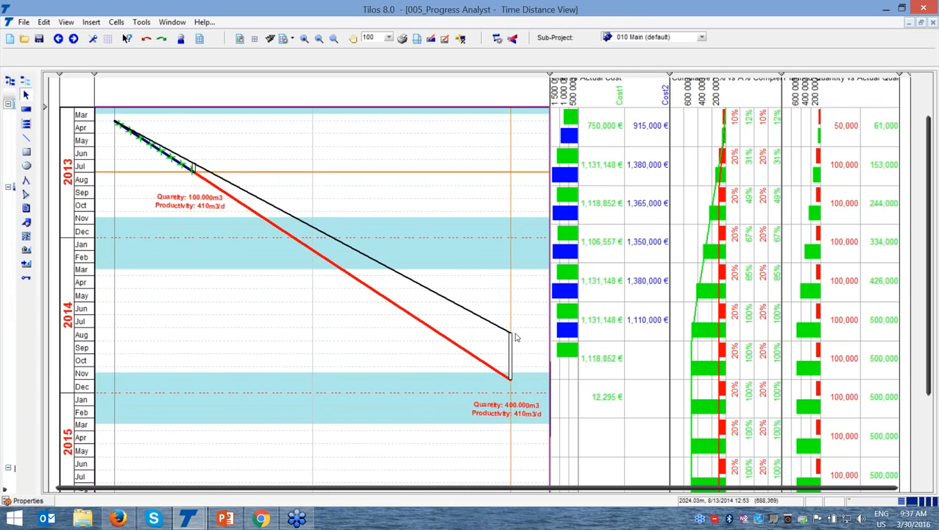
pyautogui.click(504, 374)
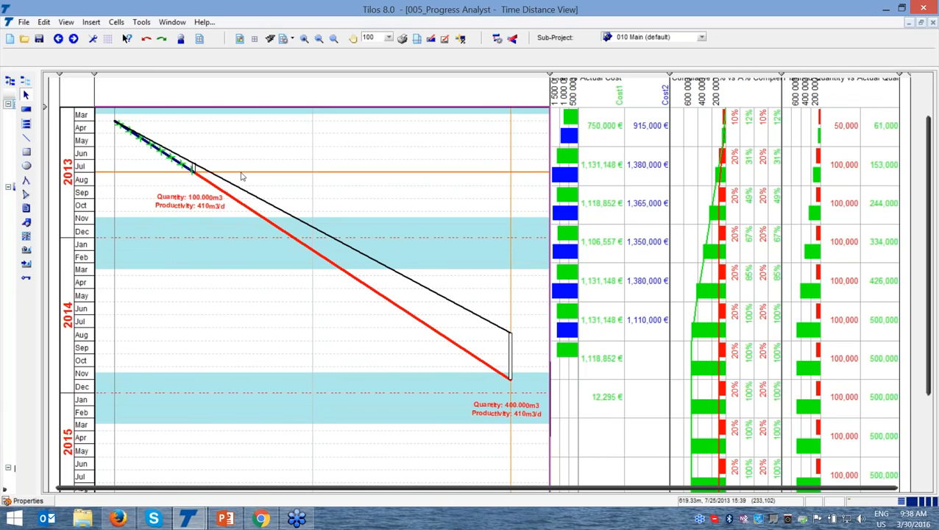
# Recover the baseline end date of the remaining Excavation (Seasonal) task by setting a new work rate, and close its properties
pyautogui.click(265, 217)
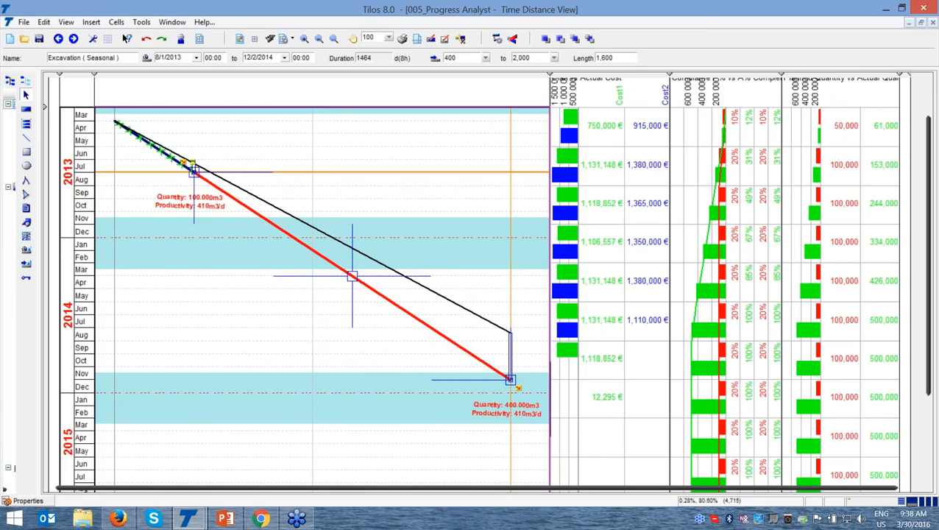
pyautogui.click(28, 501)
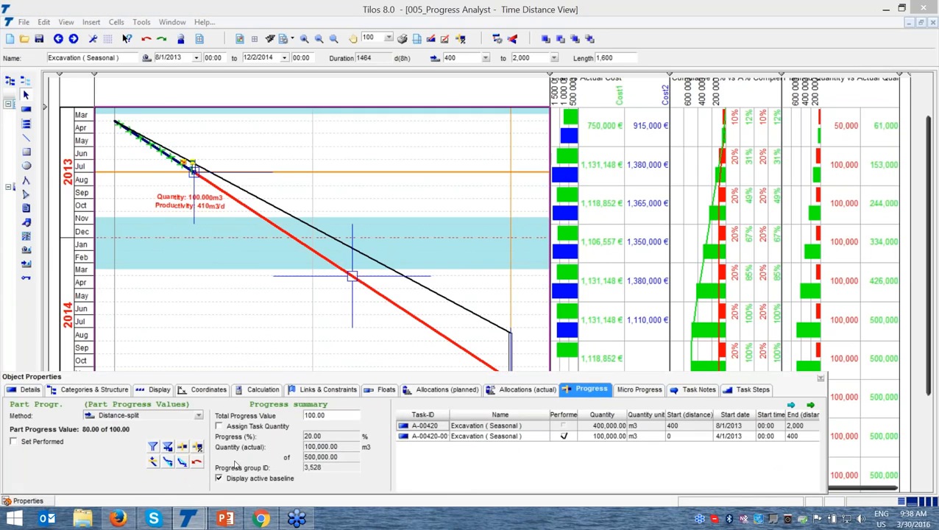
pyautogui.click(183, 468)
pyautogui.click(185, 465)
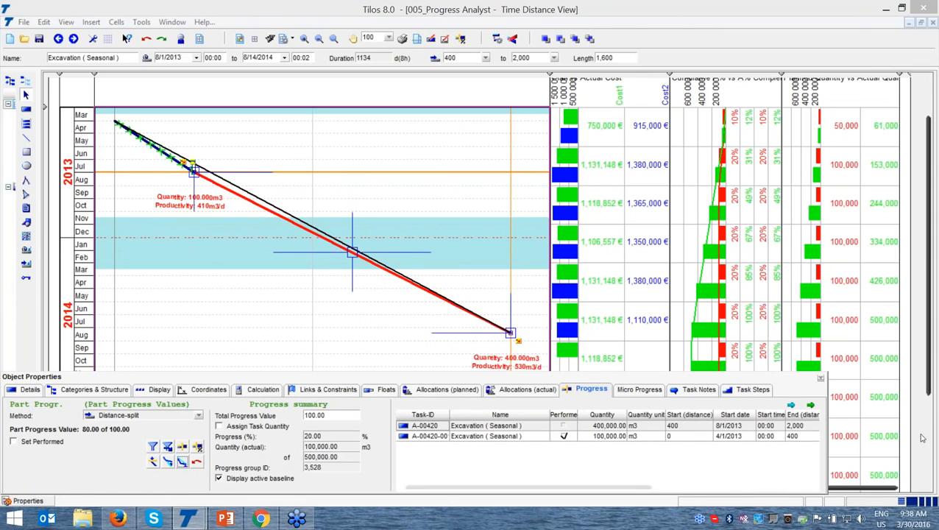
pyautogui.click(820, 378)
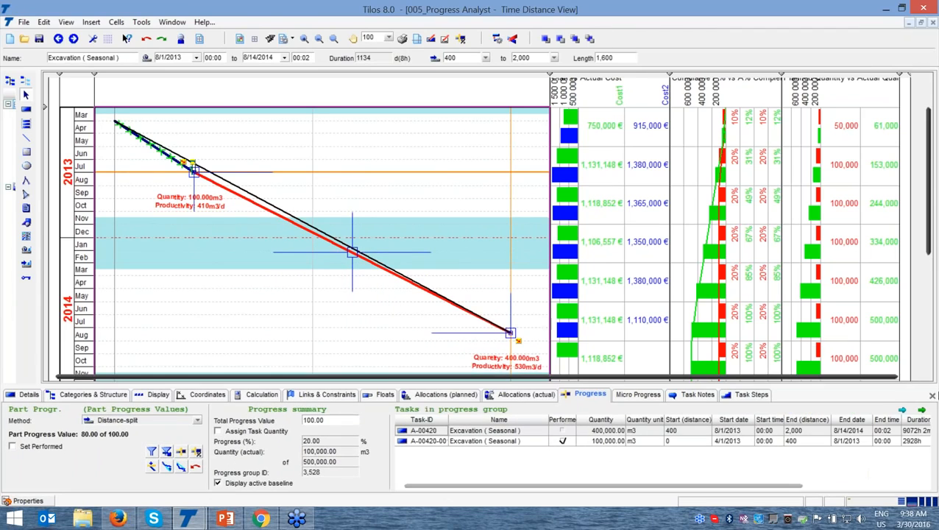
pyautogui.click(932, 395)
pyautogui.click(253, 333)
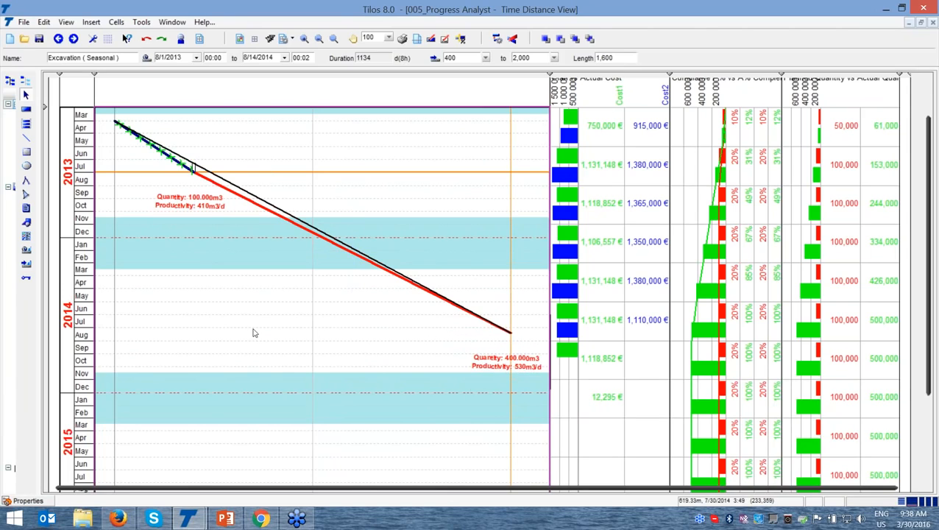
# Update the cost histograms for the remaining excavation at the recovery work rate of 530 m3/d
pyautogui.click(527, 371)
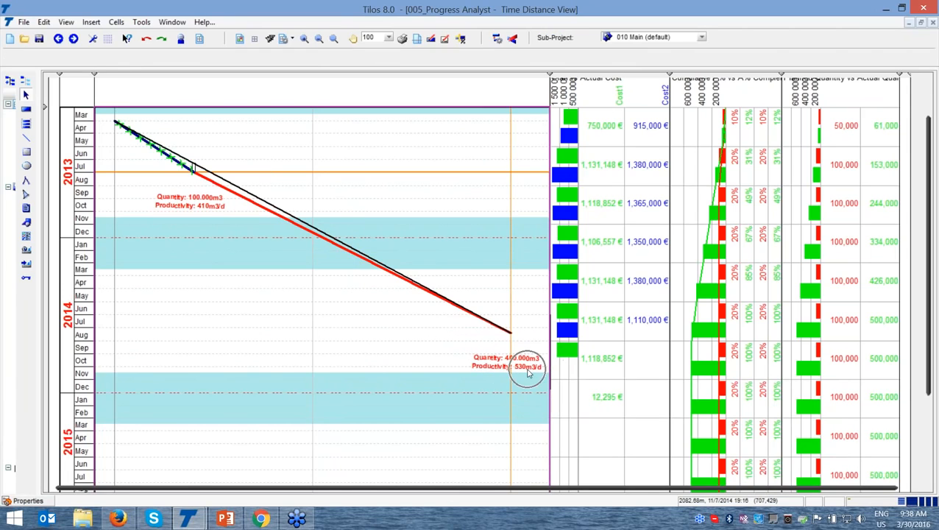
pyautogui.click(527, 372)
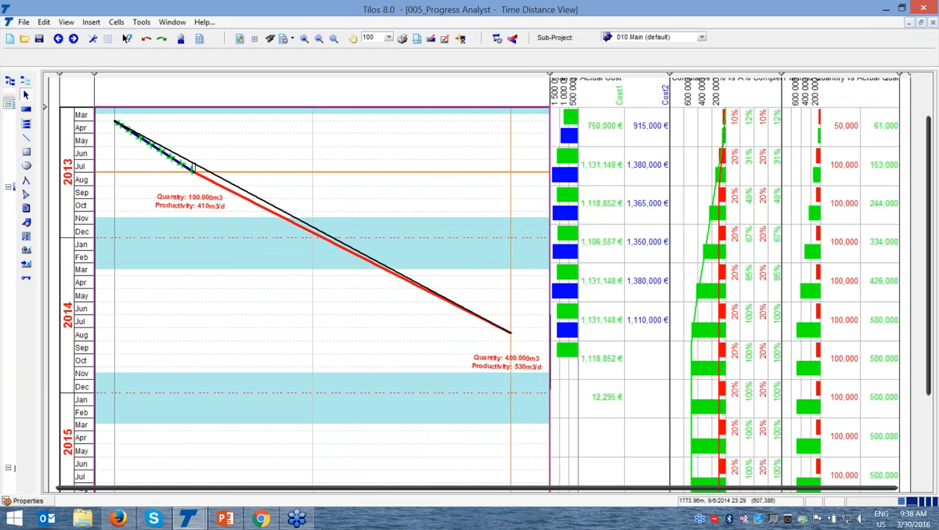
pyautogui.click(497, 326)
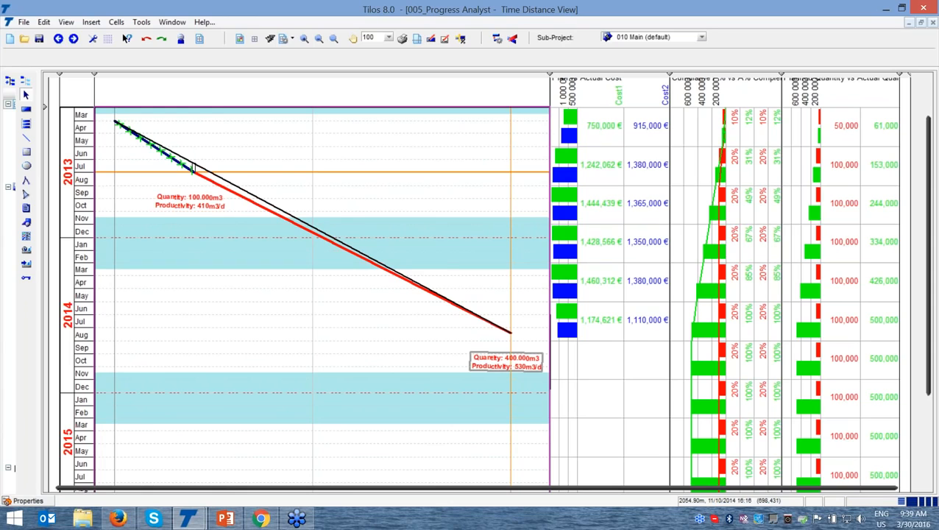
# Start entering progress for the remaining Excavation (Seasonal) task with report date 11/1/2013, and adopt that date as the project's report date
pyautogui.click(270, 206)
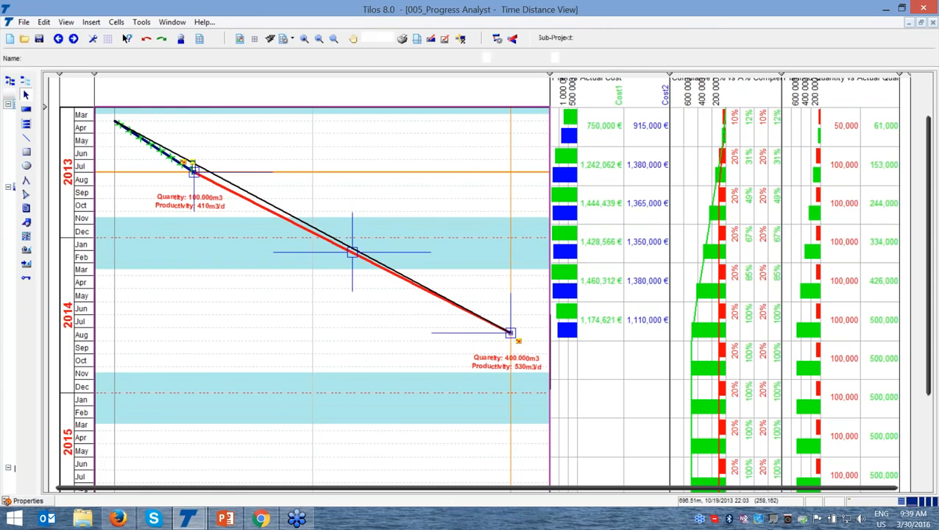
pyautogui.click(28, 501)
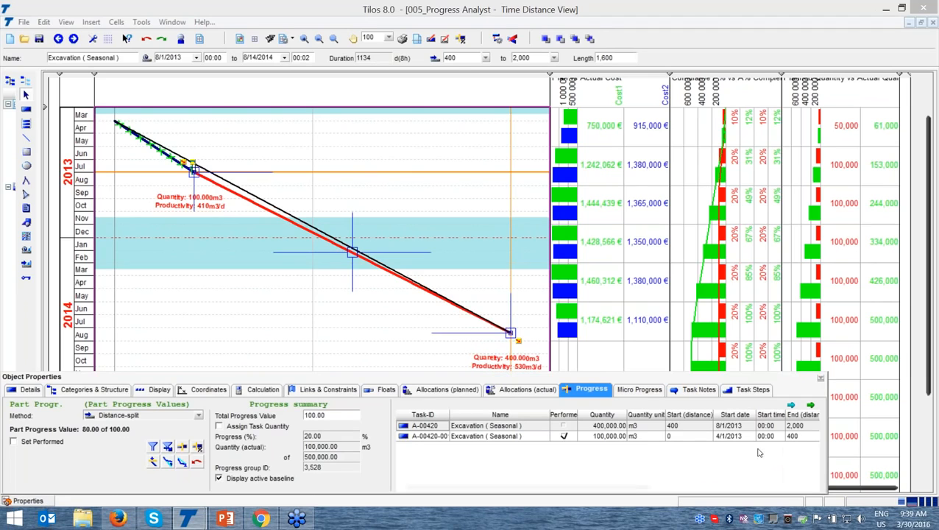
pyautogui.click(192, 449)
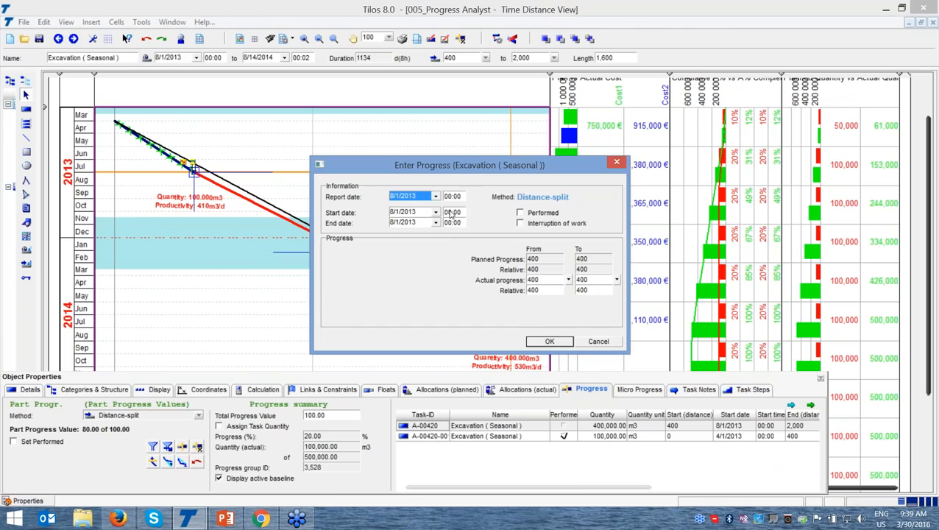
pyautogui.click(436, 197)
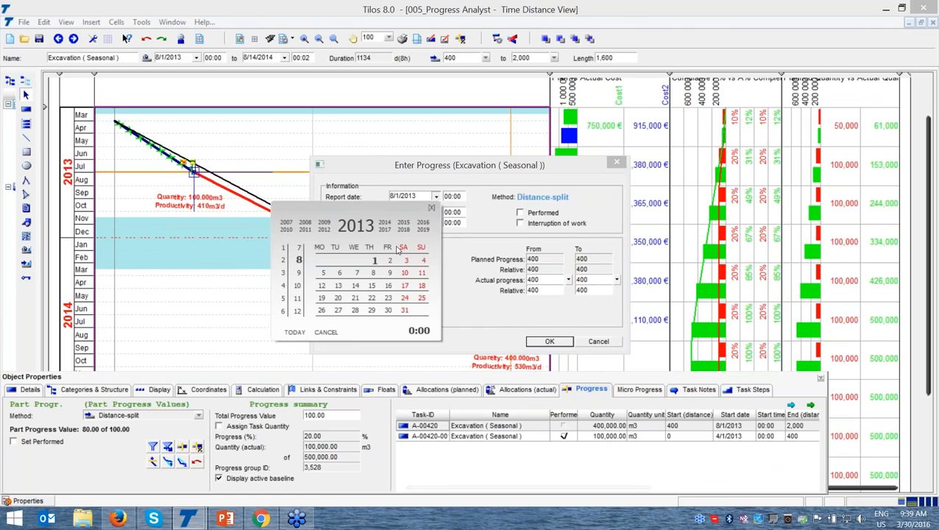
pyautogui.click(297, 284)
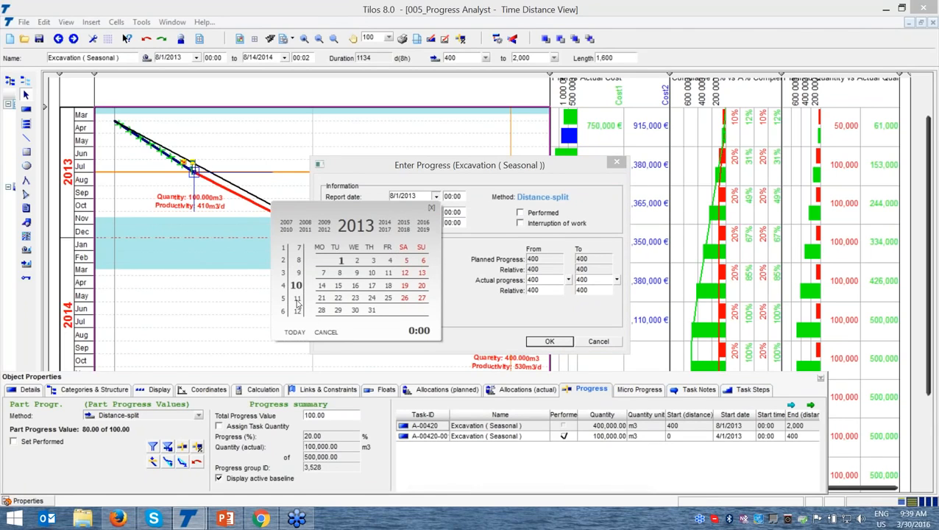
pyautogui.click(391, 267)
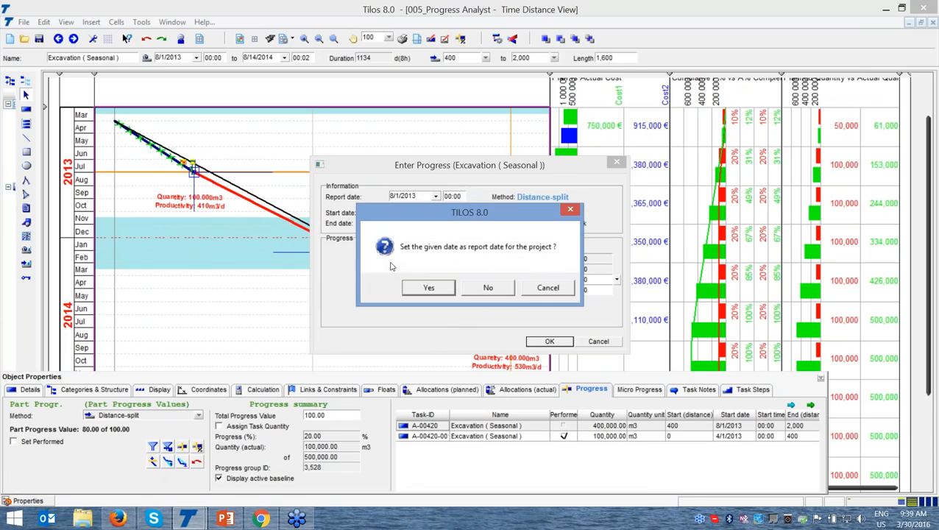
pyautogui.click(422, 286)
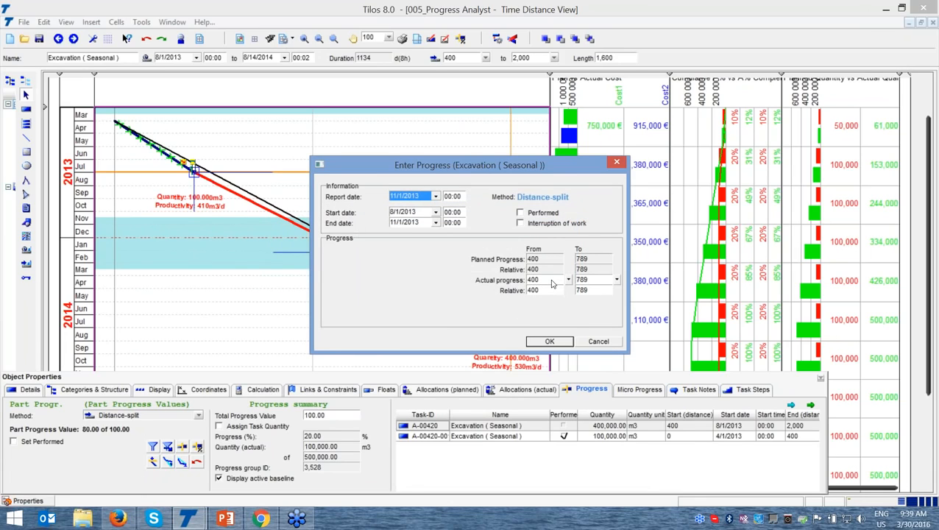
# Record the excavation's actual progress up to distance 750 and confirm the progress entry
pyautogui.doubleClick(589, 281)
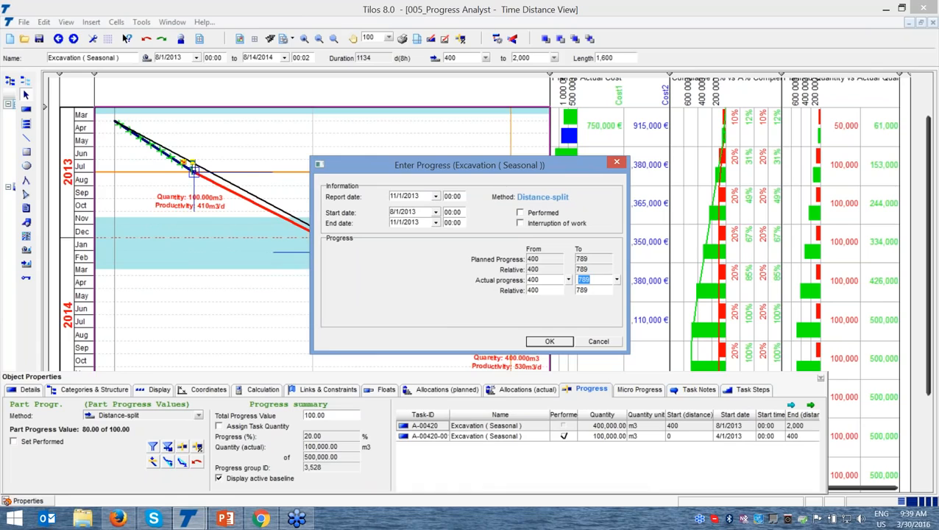
pyautogui.write('750')
pyautogui.click(552, 342)
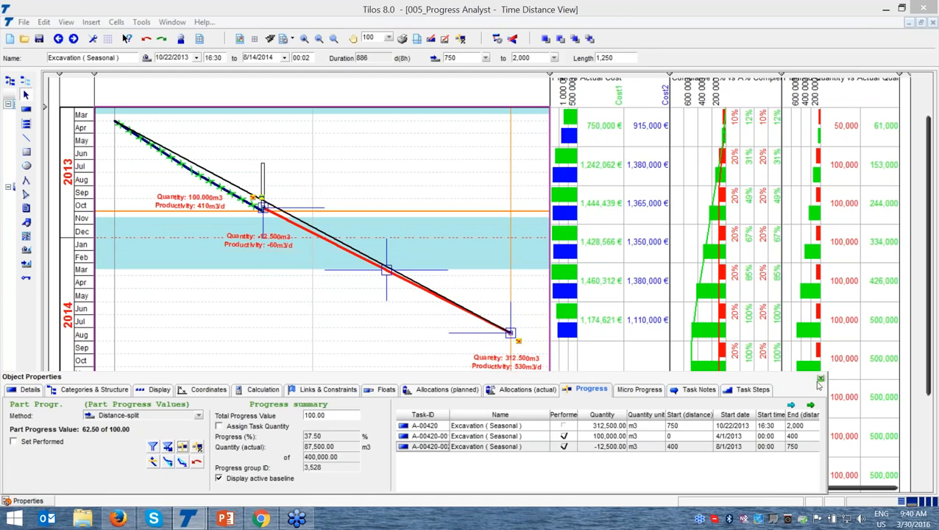
# Close the task properties, recalculate the project so the remaining excavation starts at the report date, and deselect the task
pyautogui.click(821, 378)
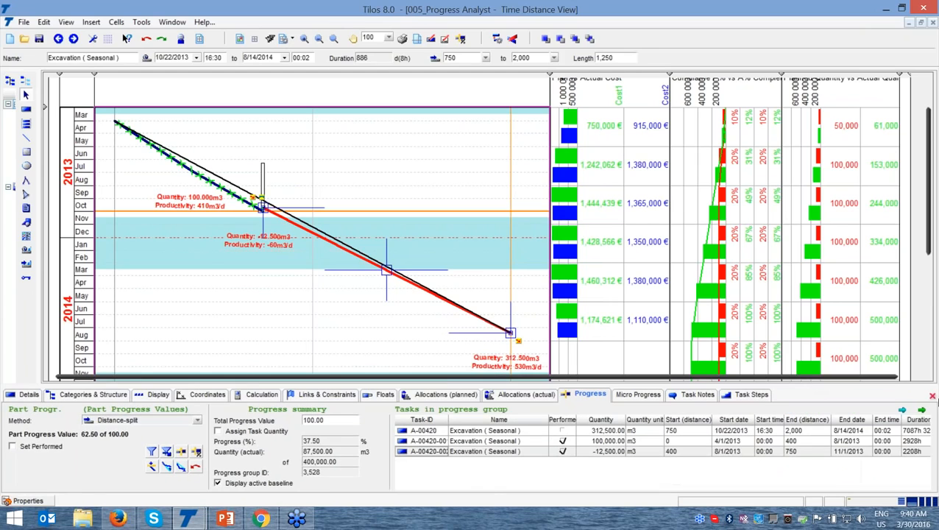
pyautogui.click(932, 396)
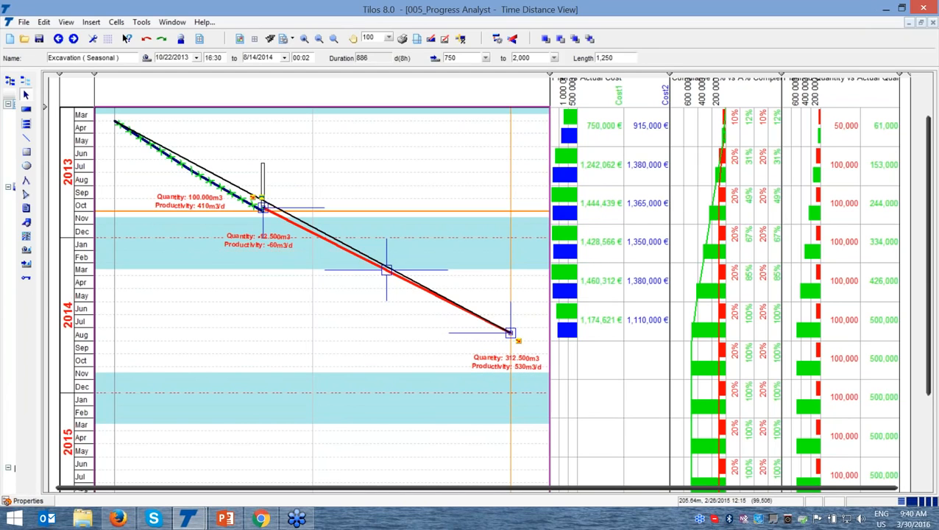
pyautogui.press('F9')
pyautogui.click(670, 370)
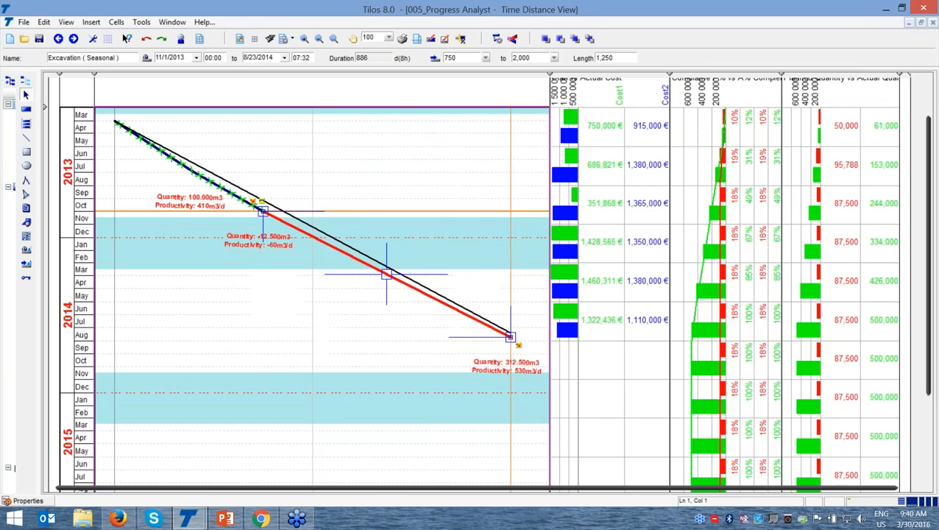
pyautogui.click(295, 352)
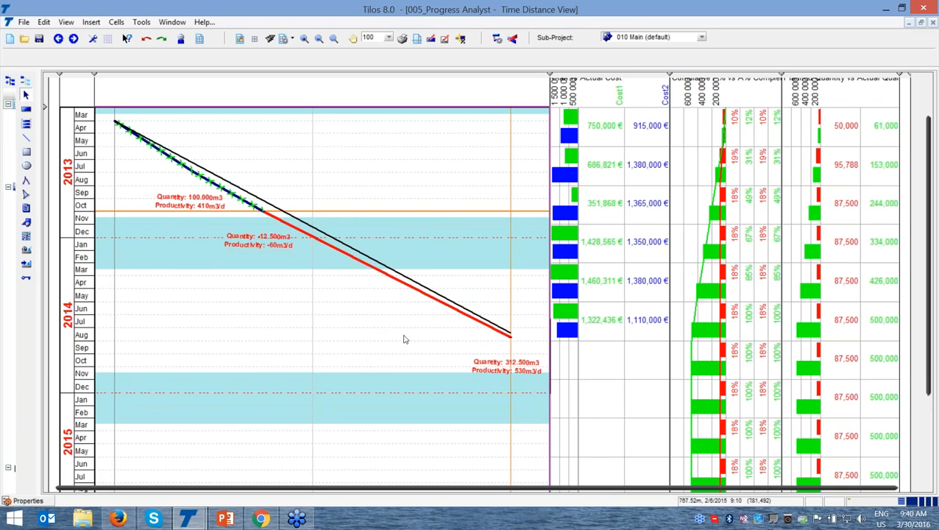
# Start another progress entry for the remaining Excavation (Seasonal) task with report date 3/1/2014, adopting it as the project's report date
pyautogui.click(386, 274)
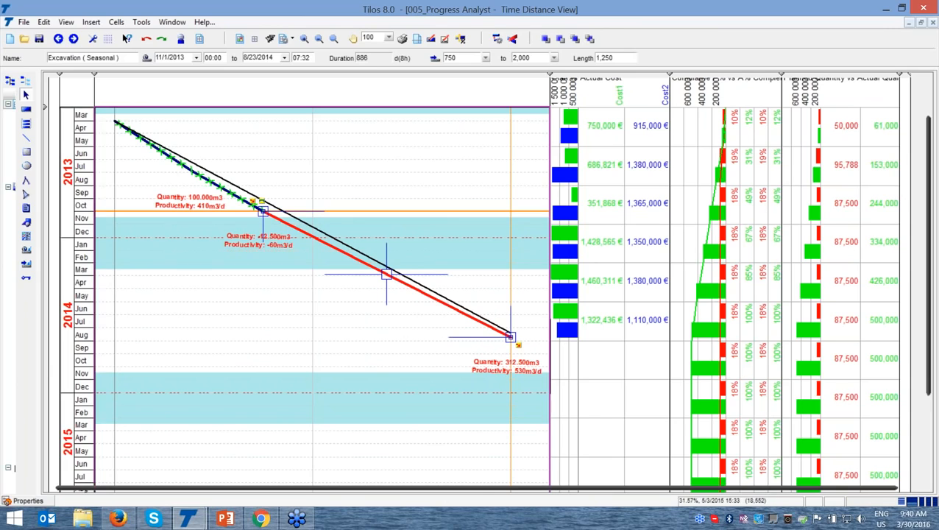
pyautogui.click(39, 501)
pyautogui.click(182, 449)
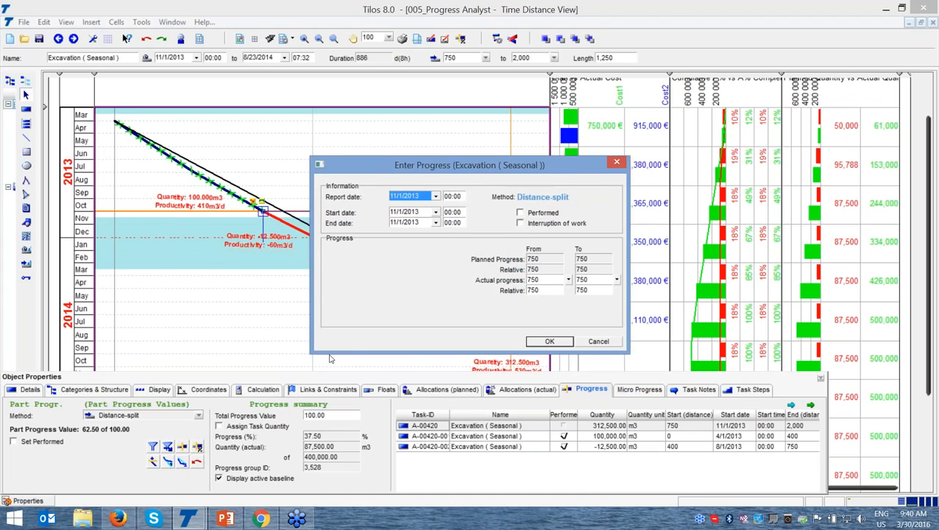
pyautogui.click(435, 197)
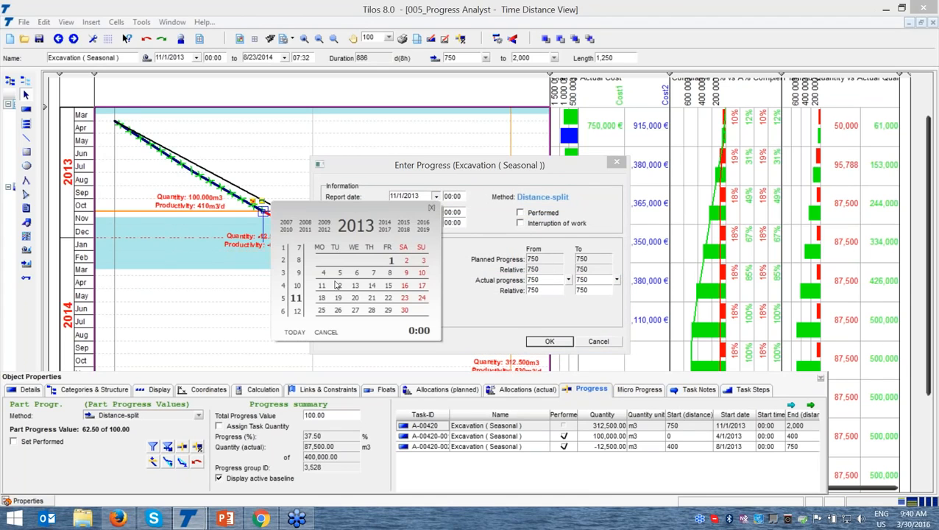
pyautogui.click(385, 224)
pyautogui.click(284, 273)
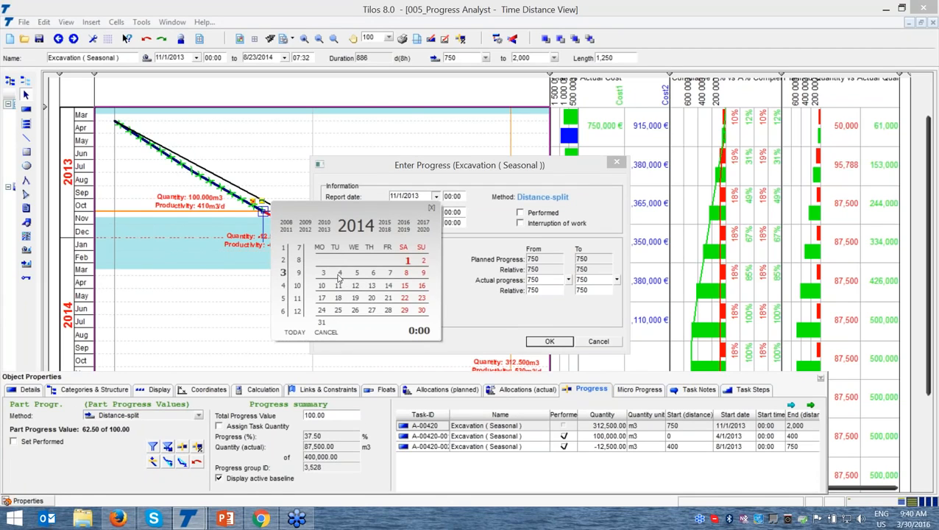
pyautogui.click(410, 263)
pyautogui.click(430, 288)
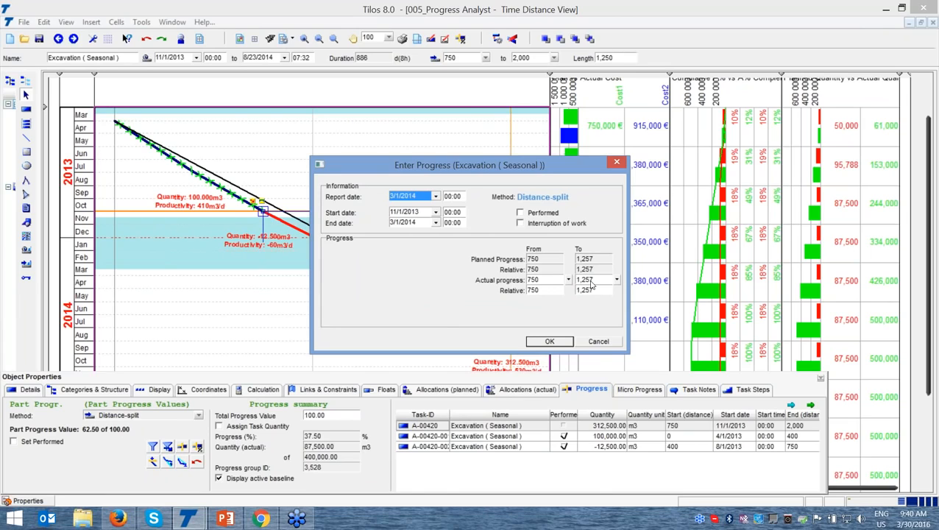
# Record the excavation's actual progress up to distance 1350, confirm the entry, and recalculate the project
pyautogui.click(592, 280)
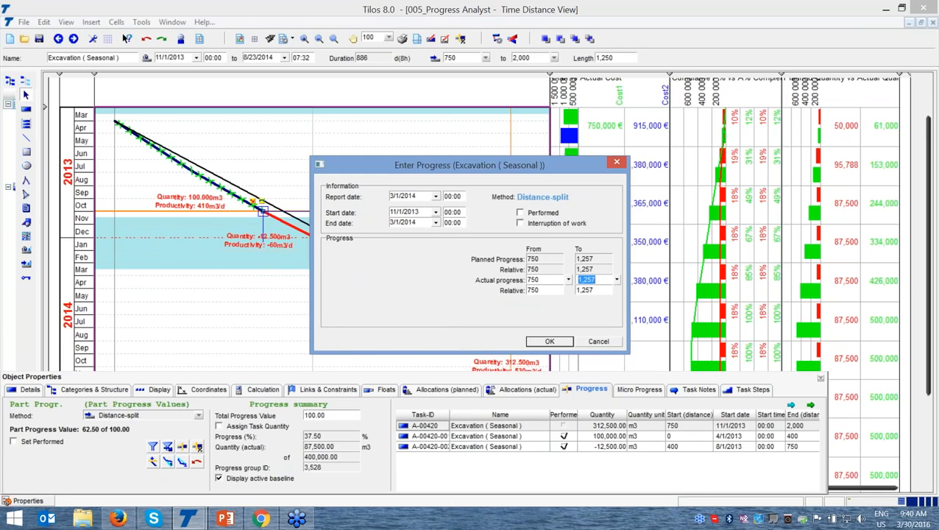
pyautogui.write('1350')
pyautogui.click(554, 342)
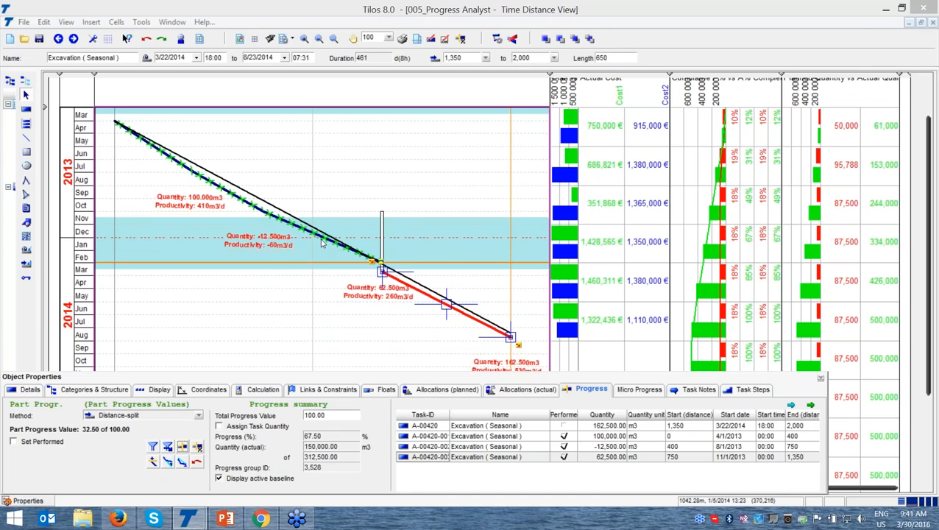
pyautogui.press('F9')
pyautogui.press('Escape')
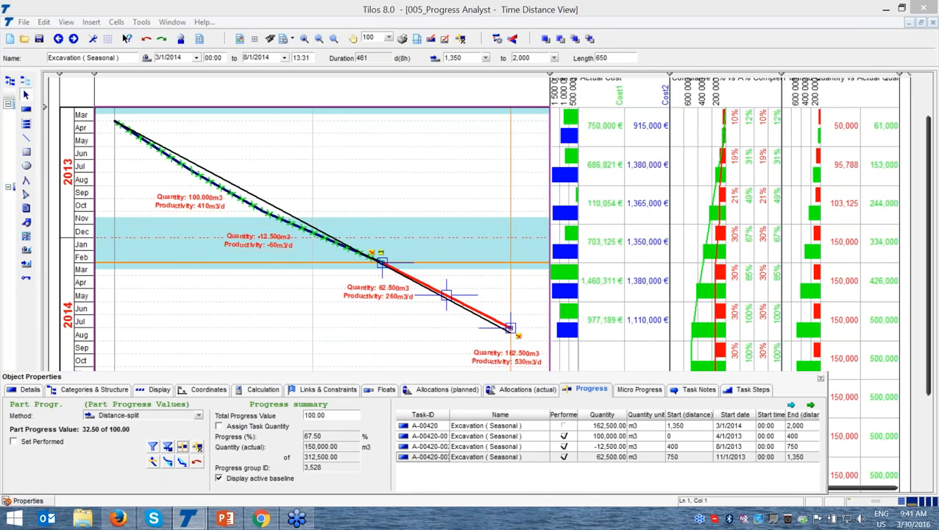
# Extend the remaining Excavation (Seasonal) task to 2/25/2015 by applying the work rate achieved so far
pyautogui.click(335, 322)
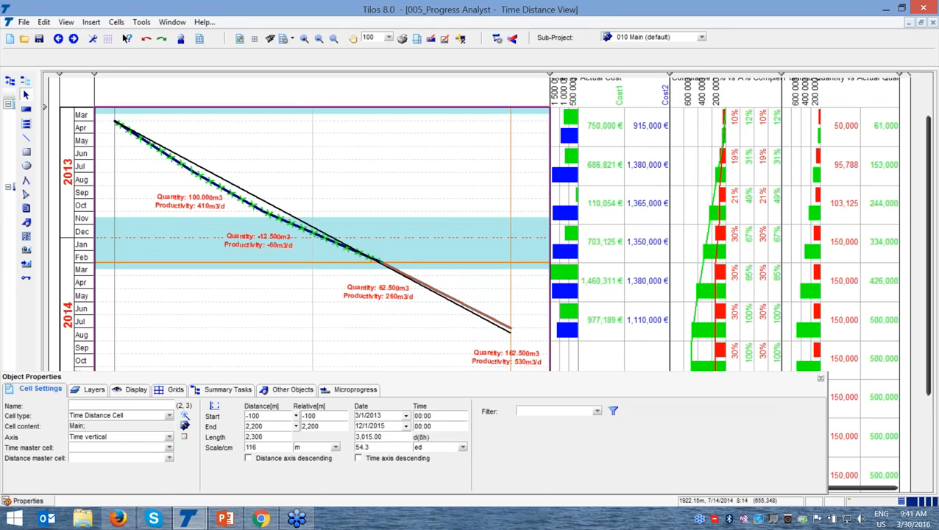
pyautogui.click(510, 331)
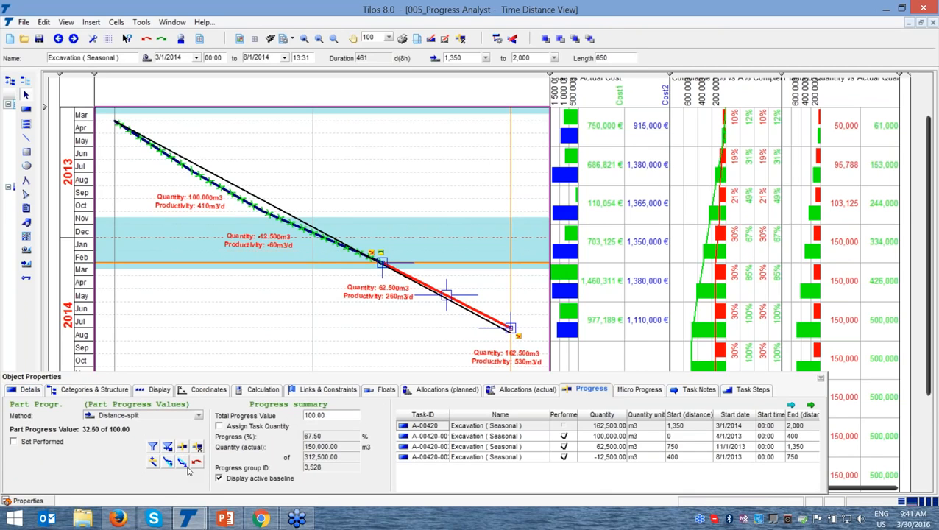
pyautogui.click(184, 464)
pyautogui.click(595, 288)
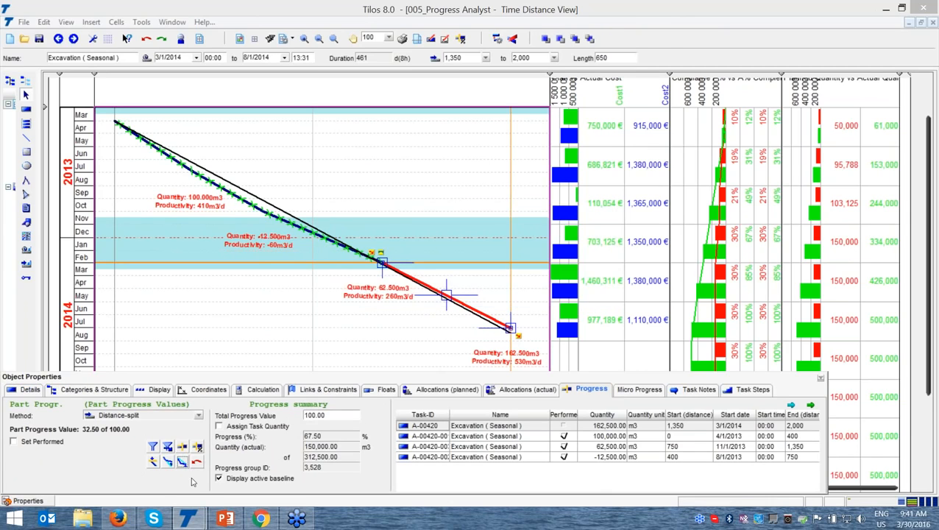
pyautogui.click(169, 463)
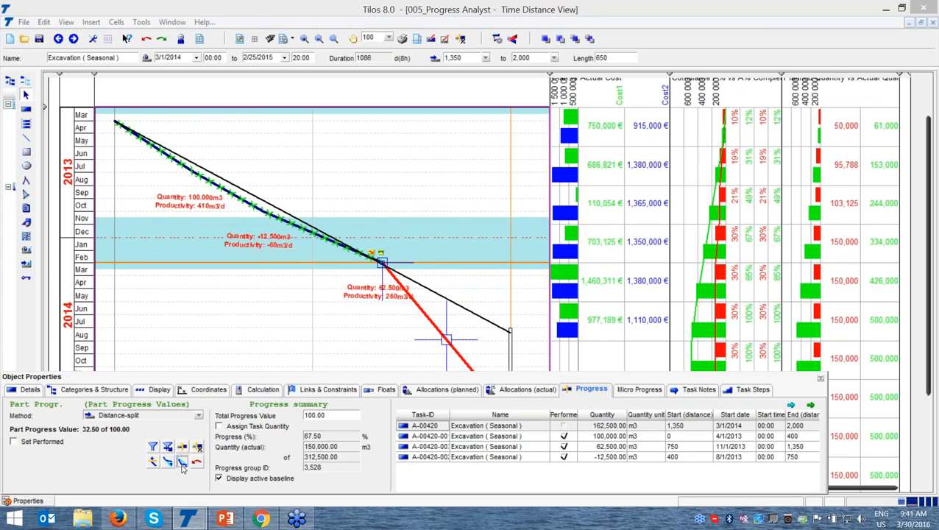
# Recover the baseline end date of the remaining excavation with a new work rate of 490 m3/d, and close the properties
pyautogui.click(181, 462)
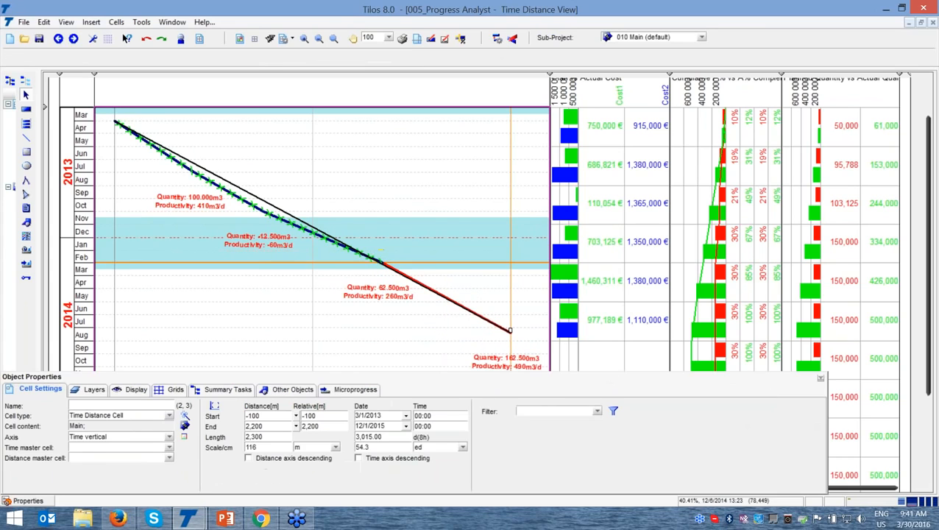
pyautogui.click(822, 378)
pyautogui.click(932, 396)
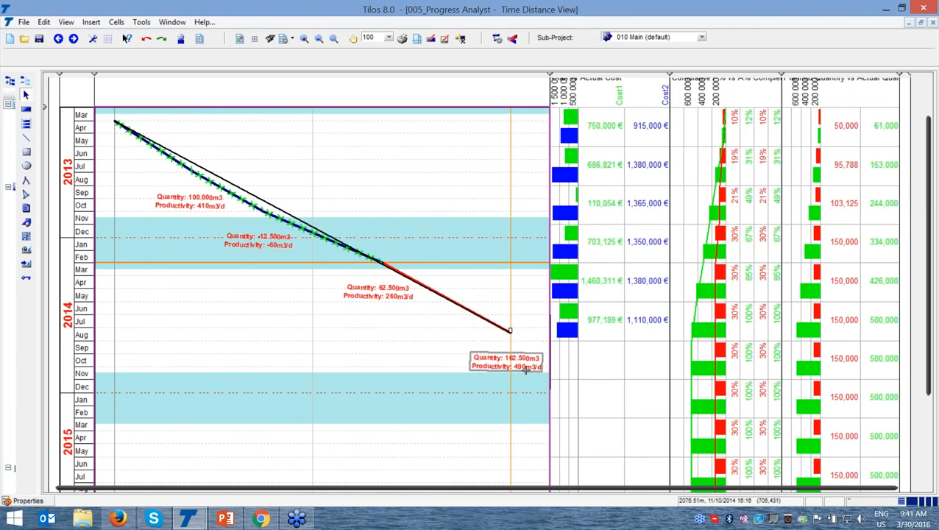
pyautogui.press('ctrl')
pyautogui.press('ctrl')
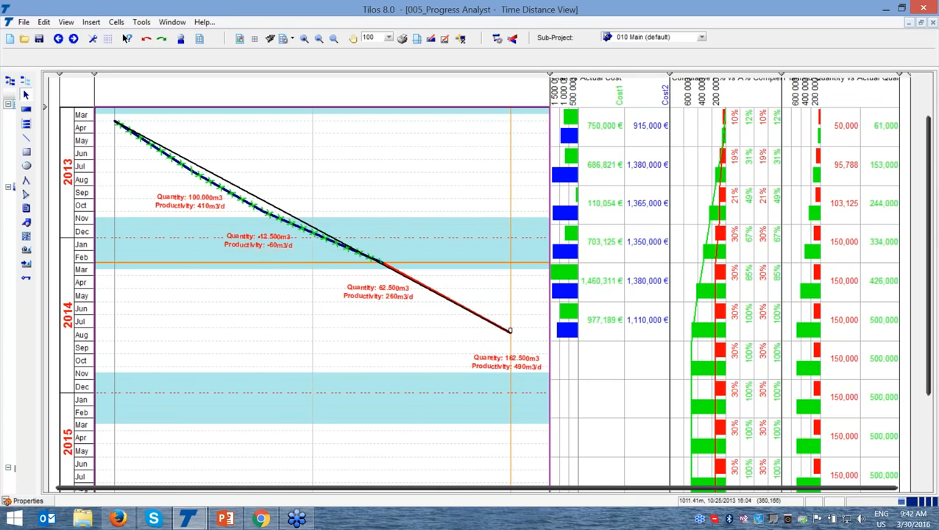
# Switch to the 007_Progress Analyst- with Resource project and set its view zoom to 100
pyautogui.moveTo(192, 519)
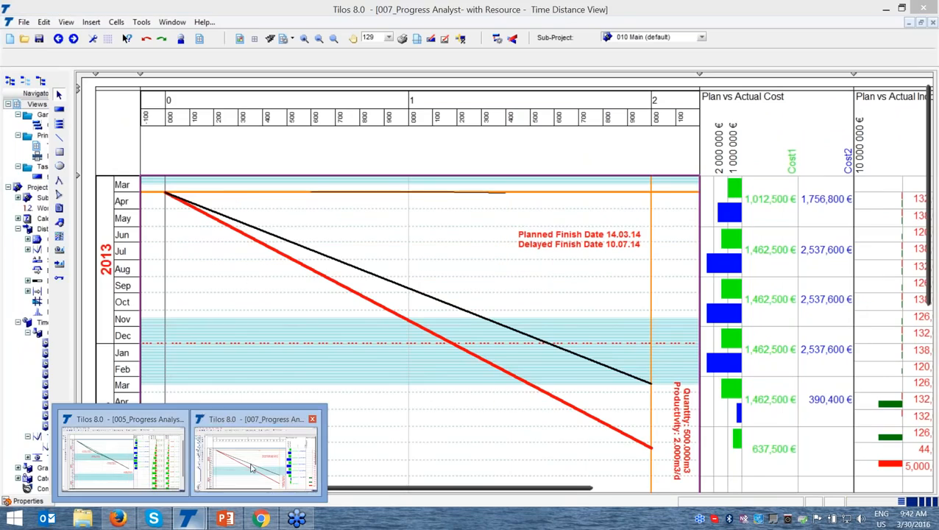
pyautogui.click(251, 467)
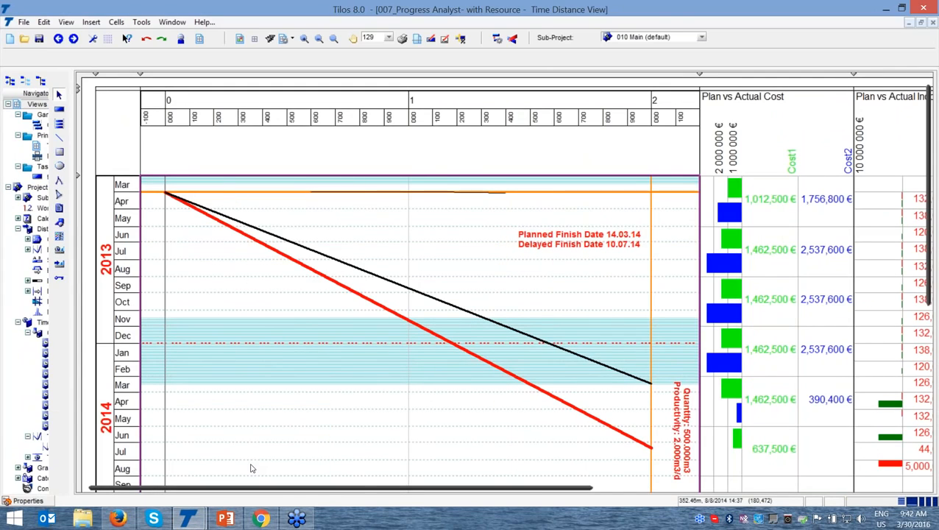
pyautogui.click(373, 38)
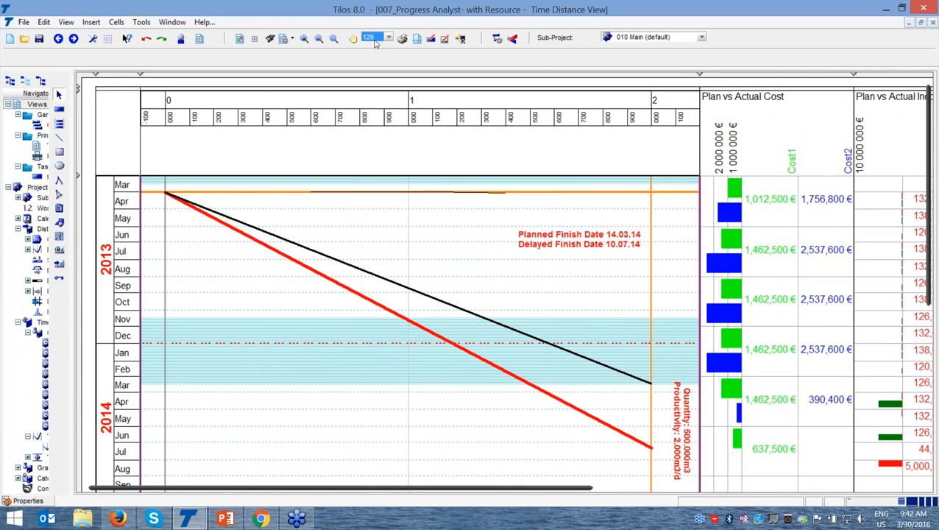
pyautogui.write('100')
pyautogui.press('Return')
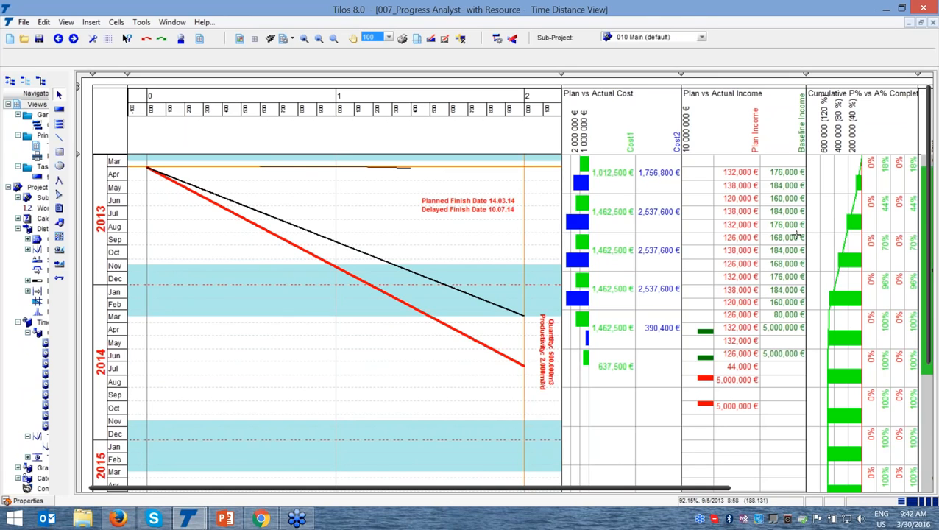
# Examine the Truck, Machine Operator and Excavator resource columns alongside the planned and actual cost, income and quantity histograms
pyautogui.hscroll(3, 723, 486)
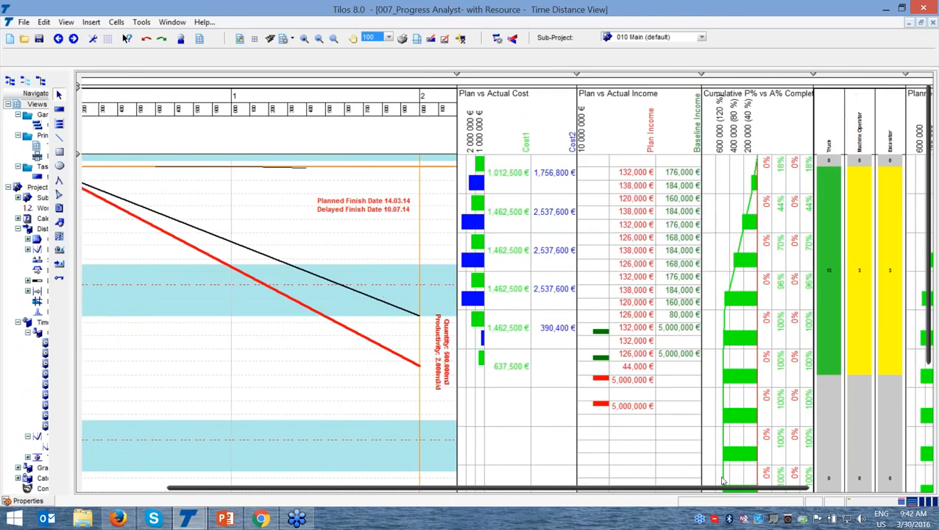
pyautogui.hscroll(4, 723, 486)
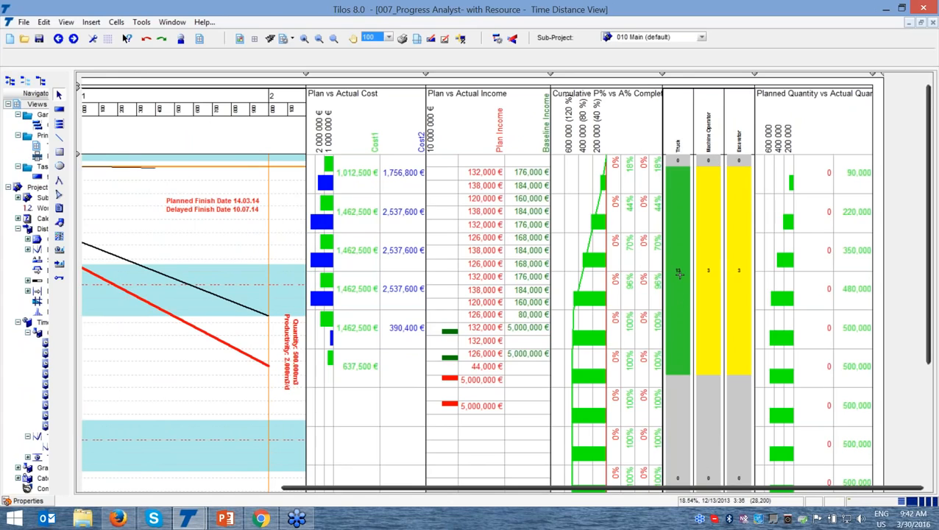
pyautogui.press('ctrl')
pyautogui.press('ctrl')
pyautogui.press('ctrl')
# Narrow the Plan vs Actual Cost, Plan vs Actual Income and Cumulative P% vs A% Complete columns to thin strips beside the time-distance diagram
pyautogui.press('ctrl')
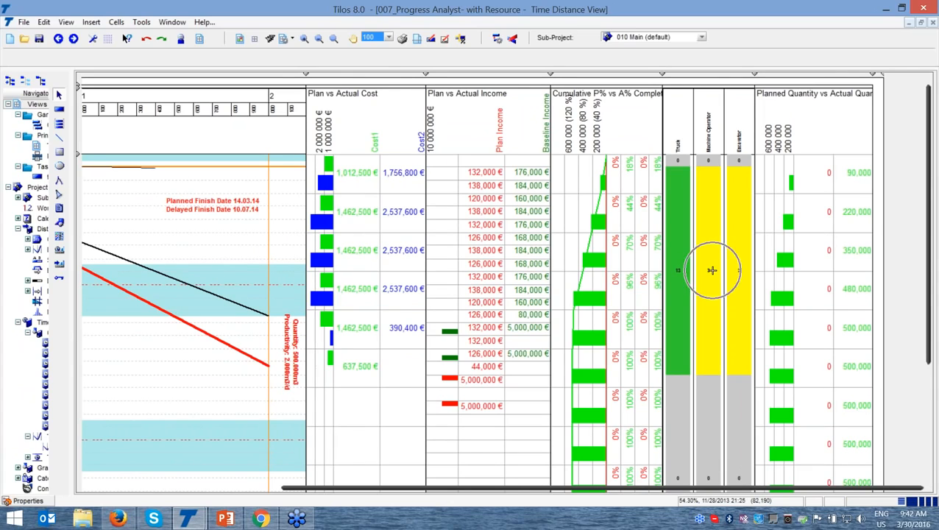
pyautogui.press('ctrl')
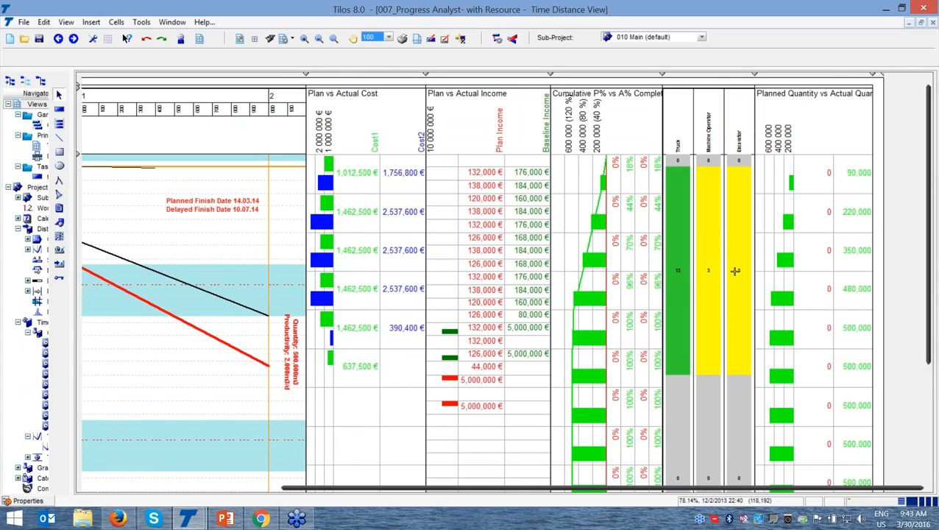
pyautogui.click(304, 39)
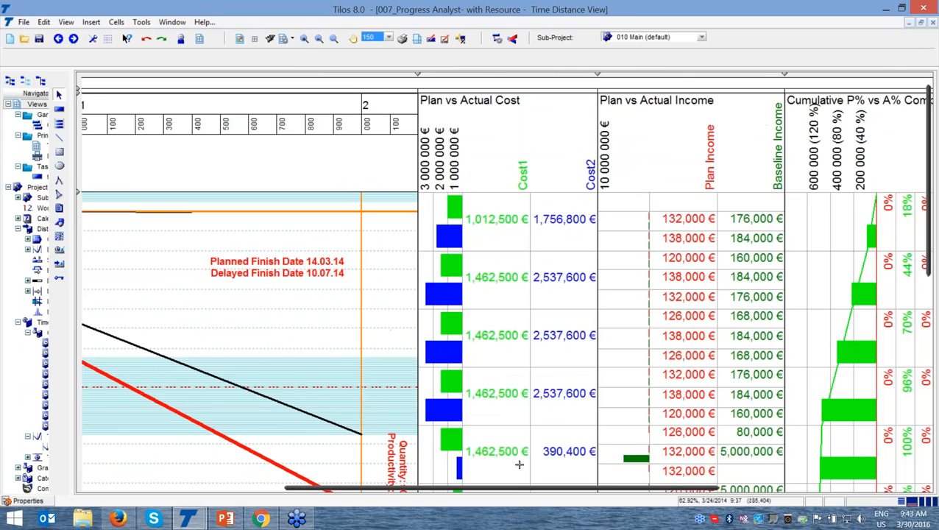
pyautogui.moveTo(517, 491); pyautogui.dragTo(718, 491)
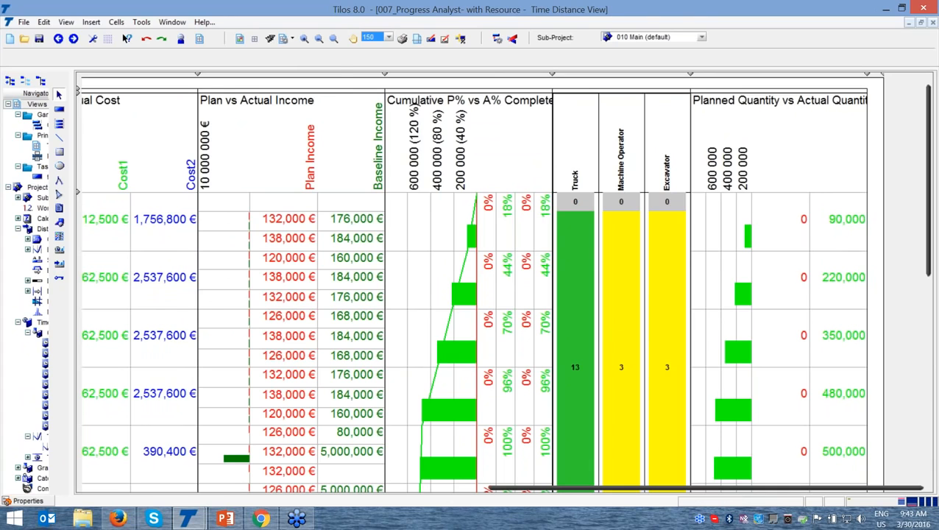
pyautogui.click(319, 39)
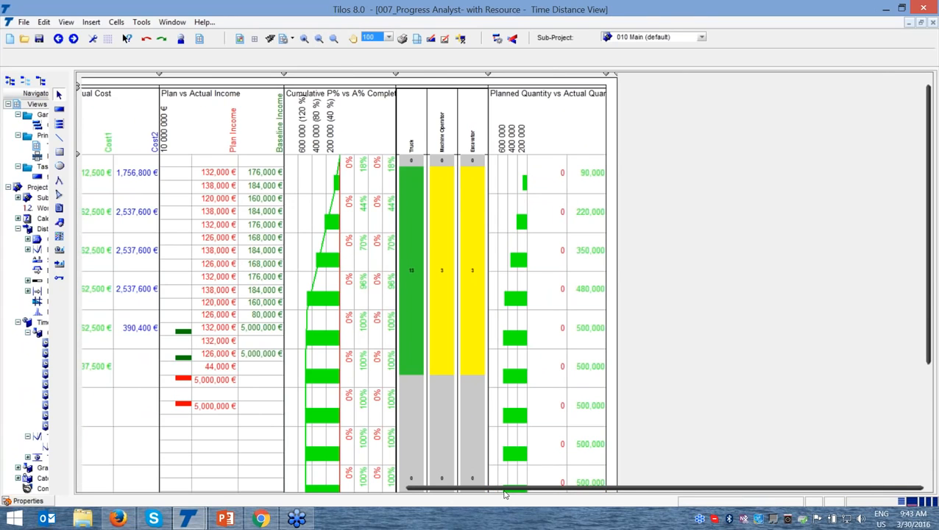
pyautogui.moveTo(505, 490); pyautogui.dragTo(472, 491)
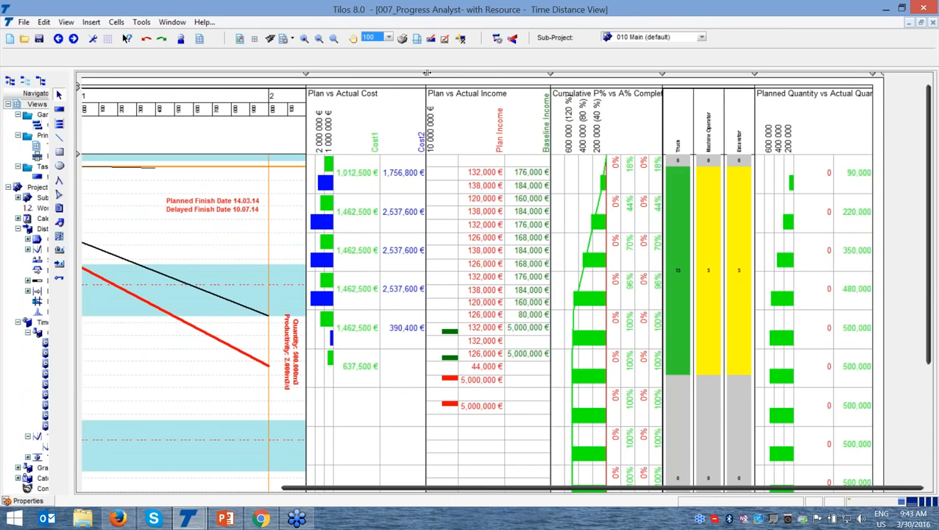
pyautogui.moveTo(425, 73); pyautogui.dragTo(319, 94)
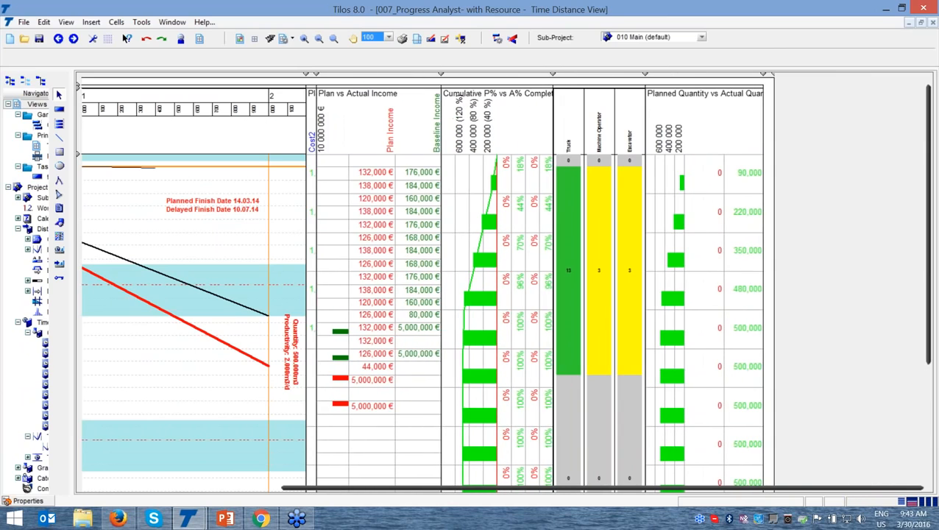
pyautogui.moveTo(438, 74); pyautogui.dragTo(327, 91)
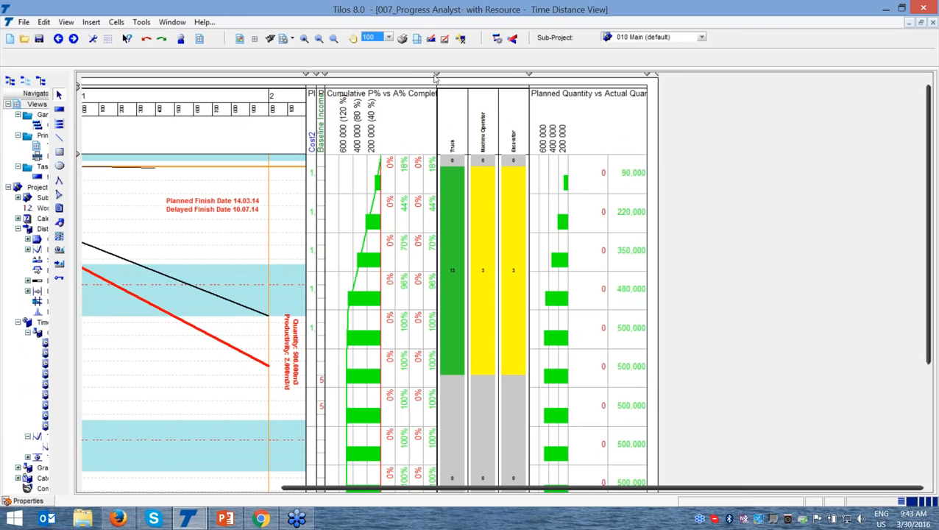
pyautogui.moveTo(437, 74); pyautogui.dragTo(337, 81)
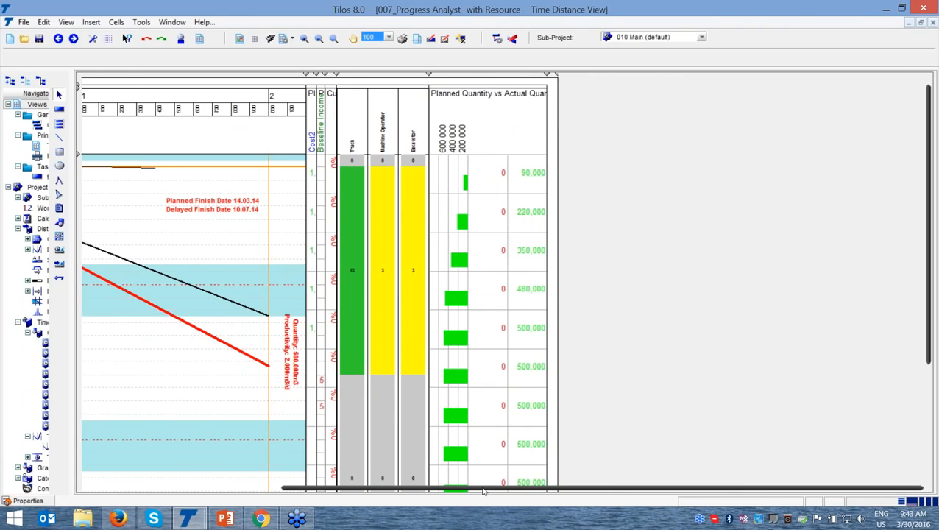
pyautogui.moveTo(500, 488); pyautogui.dragTo(440, 488)
# Compare the planned and delayed finish dates with the end points of the two seasonal excavation lines
pyautogui.click(318, 404)
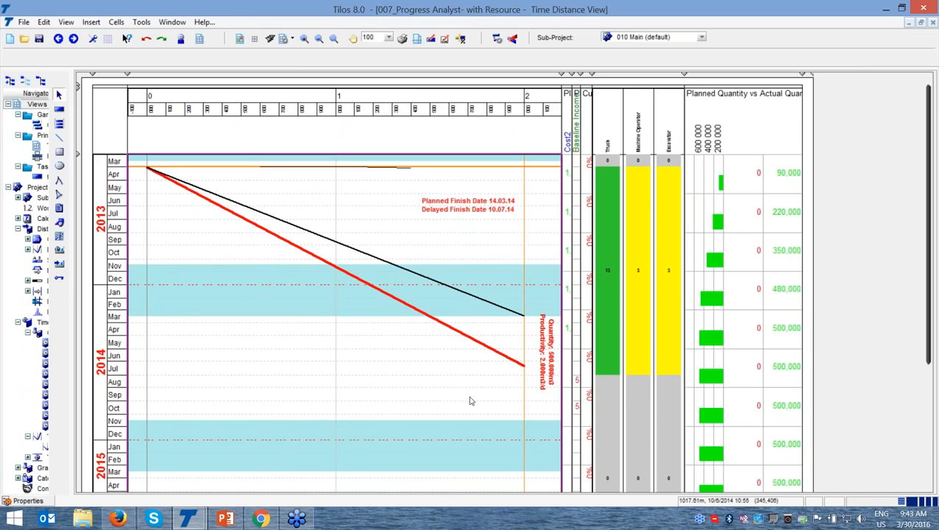
pyautogui.click(157, 175)
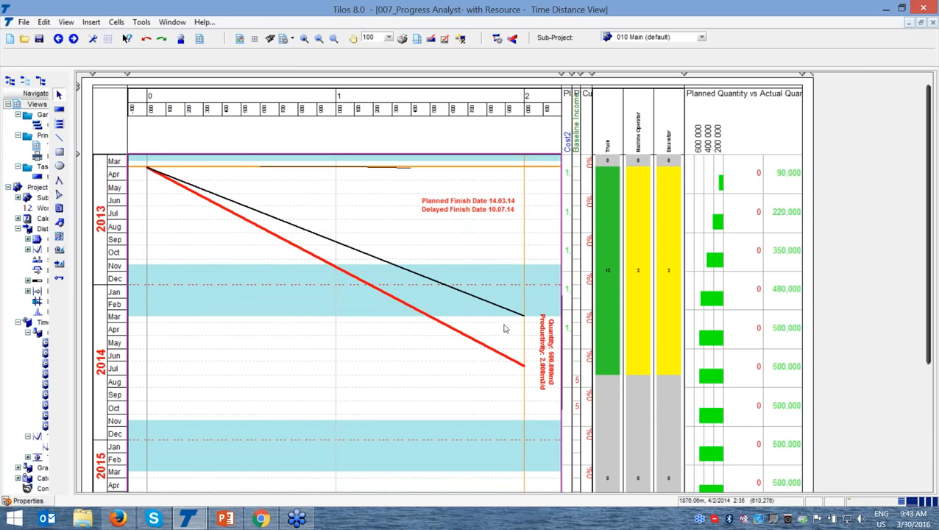
pyautogui.click(510, 209)
pyautogui.click(526, 316)
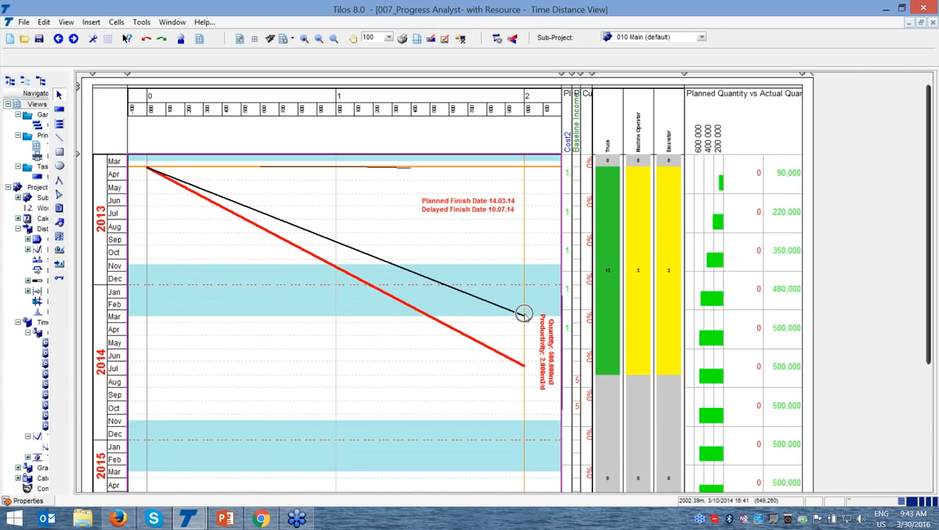
pyautogui.click(524, 364)
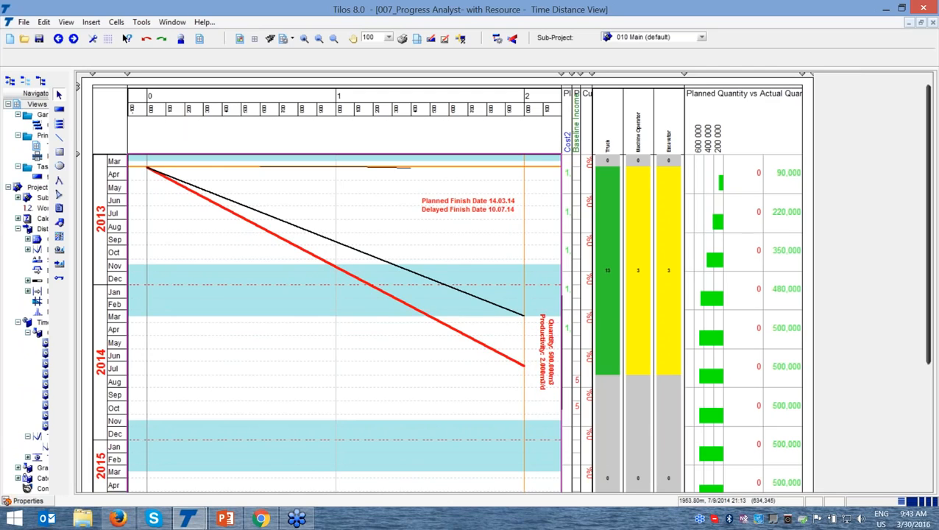
# Set the planned work rate of the Excavation (Seasonal) task to 2,000 m3/d(8h) and close the properties
pyautogui.click(520, 363)
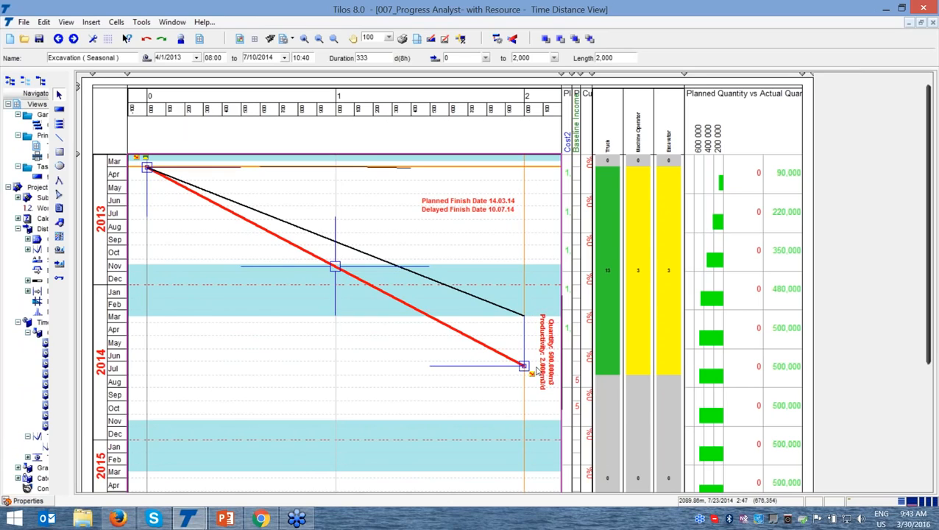
pyautogui.click(41, 503)
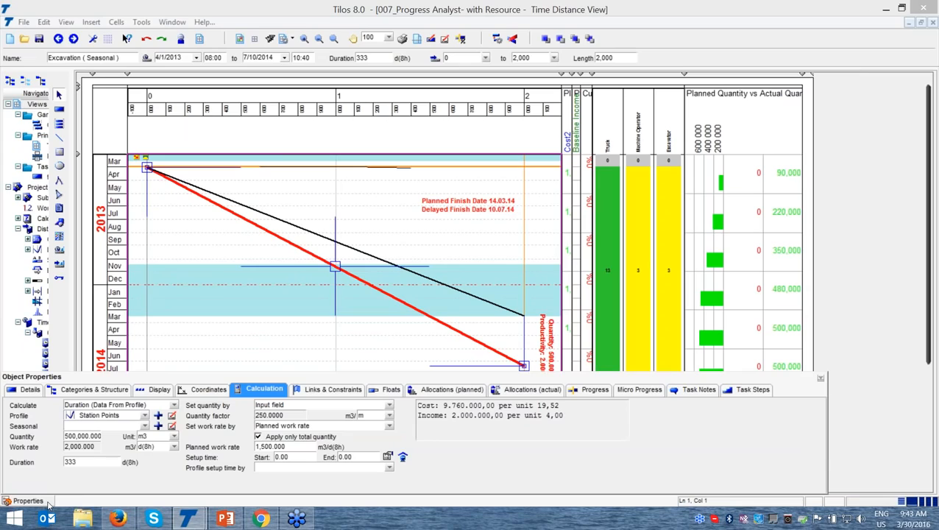
pyautogui.doubleClick(283, 449)
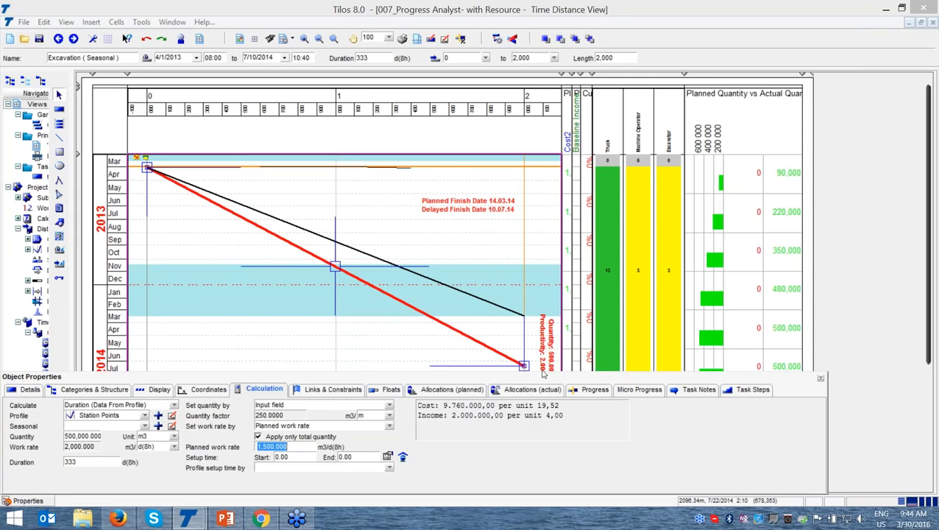
pyautogui.write('2000')
pyautogui.click(378, 329)
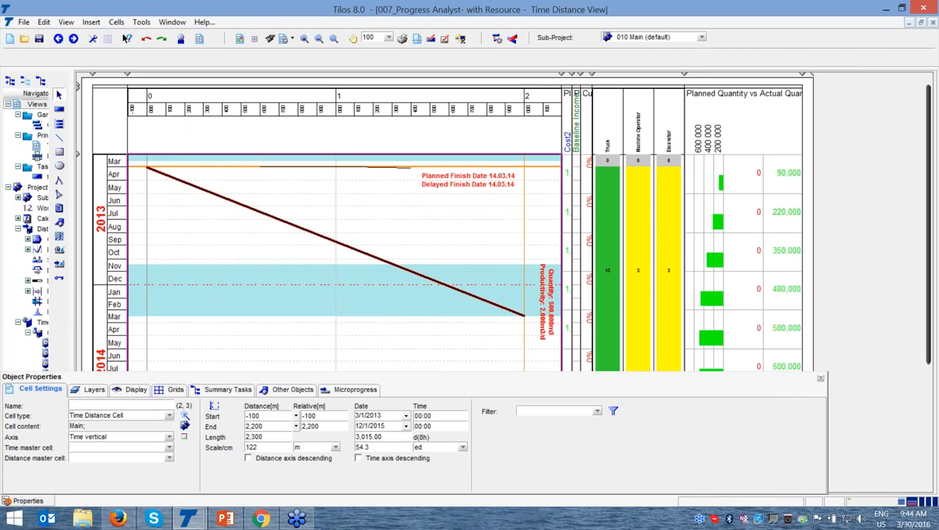
pyautogui.click(821, 379)
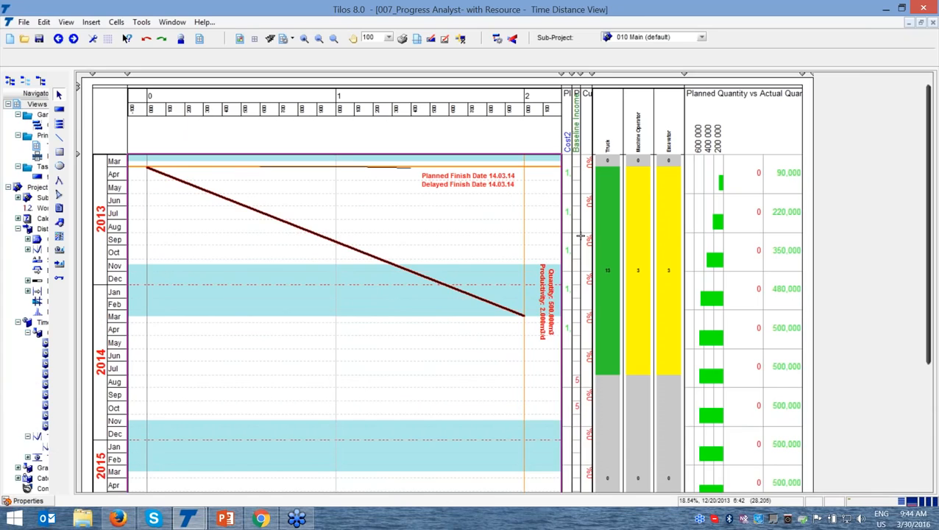
# Check the delayed finish date and the Truck and Excavator resource columns against the new work rate
pyautogui.click(501, 185)
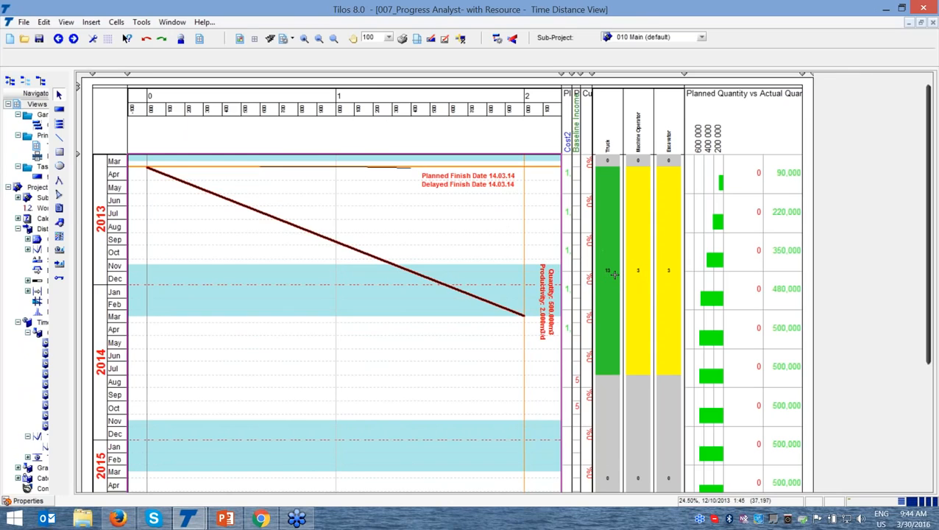
pyautogui.click(666, 275)
pyautogui.click(610, 274)
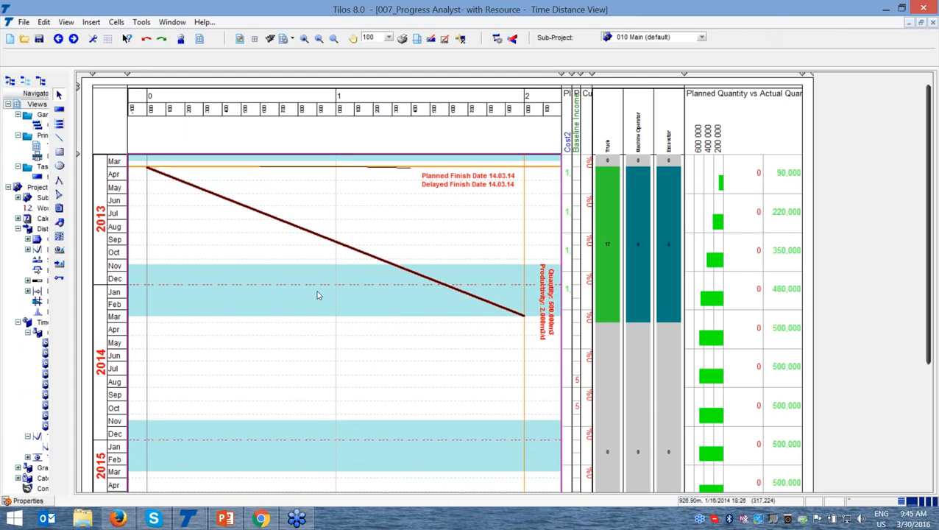
# Open the properties of the Excavation (Seasonal) task and dock the properties pane under the diagram
pyautogui.click(322, 236)
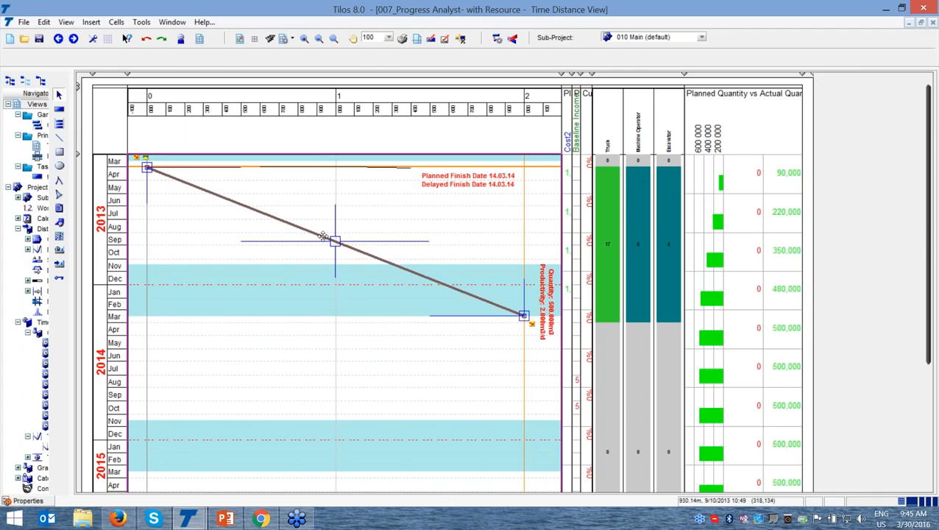
pyautogui.click(322, 235)
pyautogui.click(322, 236)
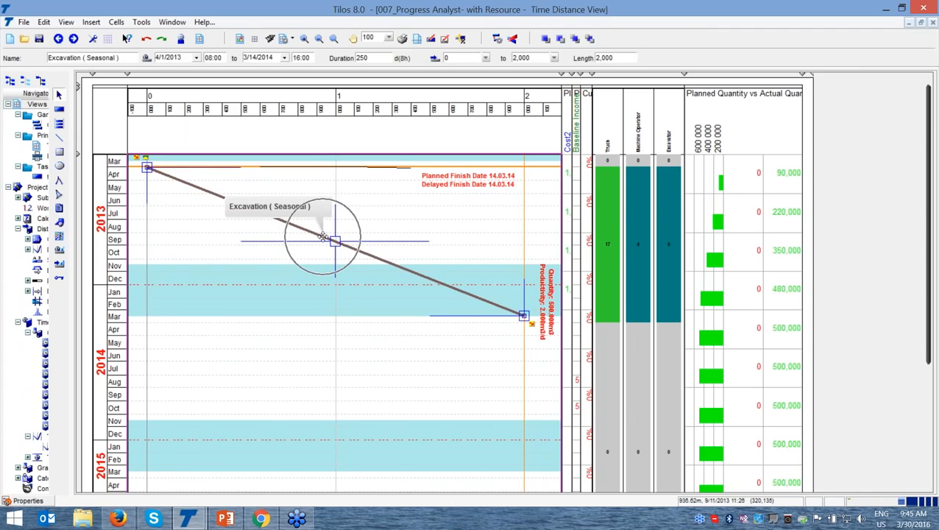
pyautogui.press('ctrl')
pyautogui.press('ctrl')
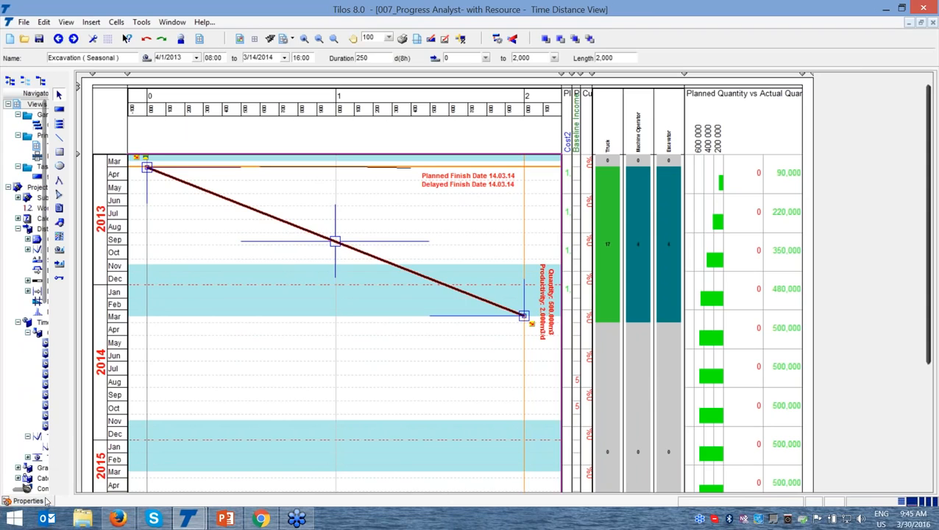
pyautogui.click(29, 500)
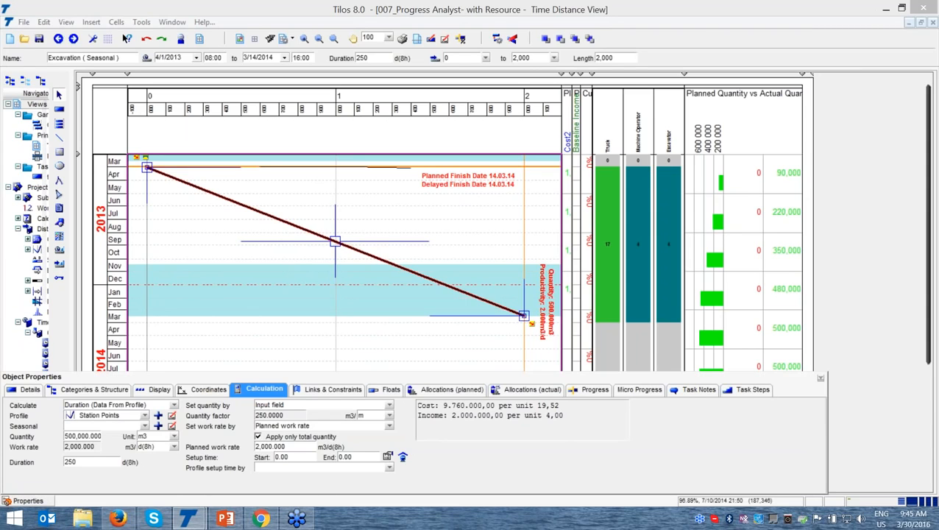
pyautogui.doubleClick(781, 377)
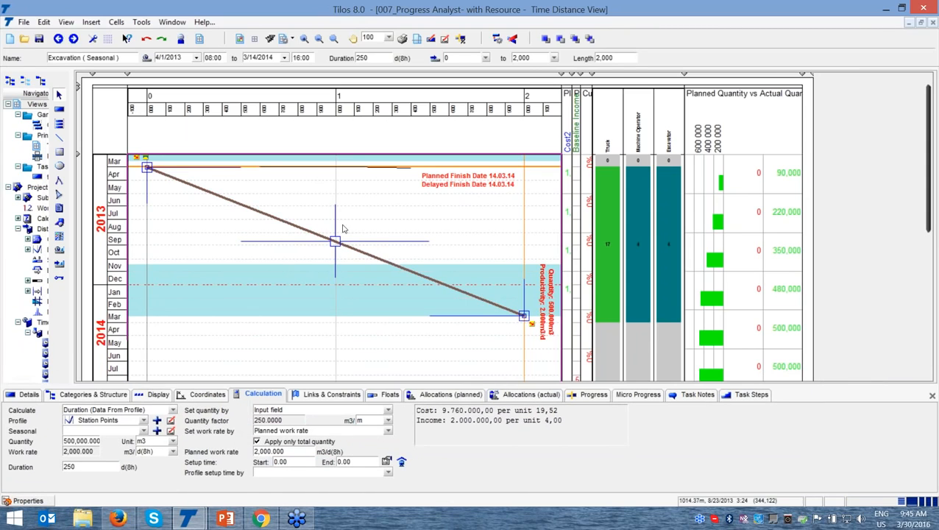
# Examine the task's general details, including its name and the available calendar and task type options
pyautogui.click(28, 395)
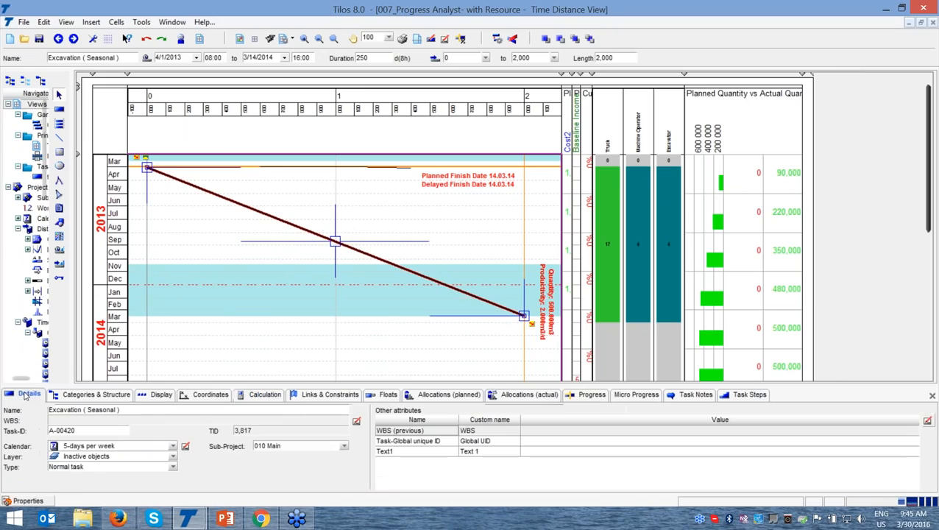
pyautogui.click(94, 413)
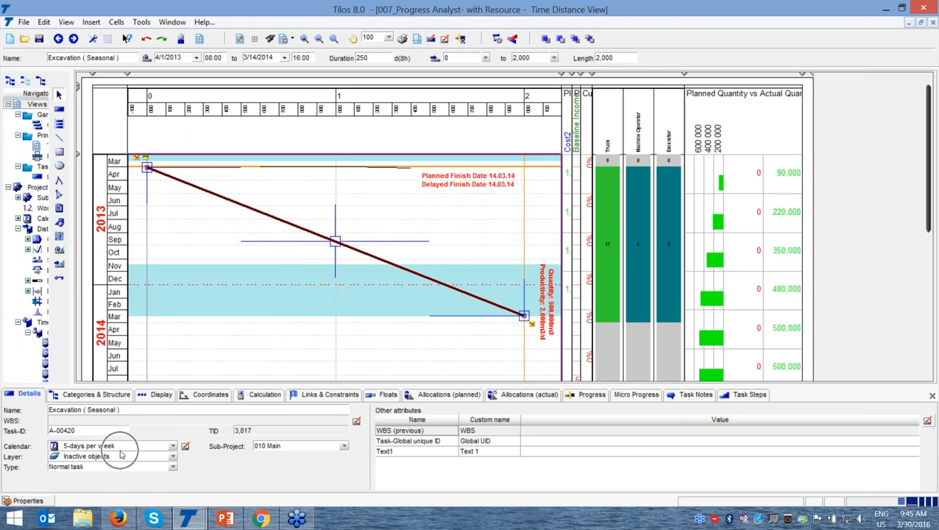
pyautogui.click(171, 446)
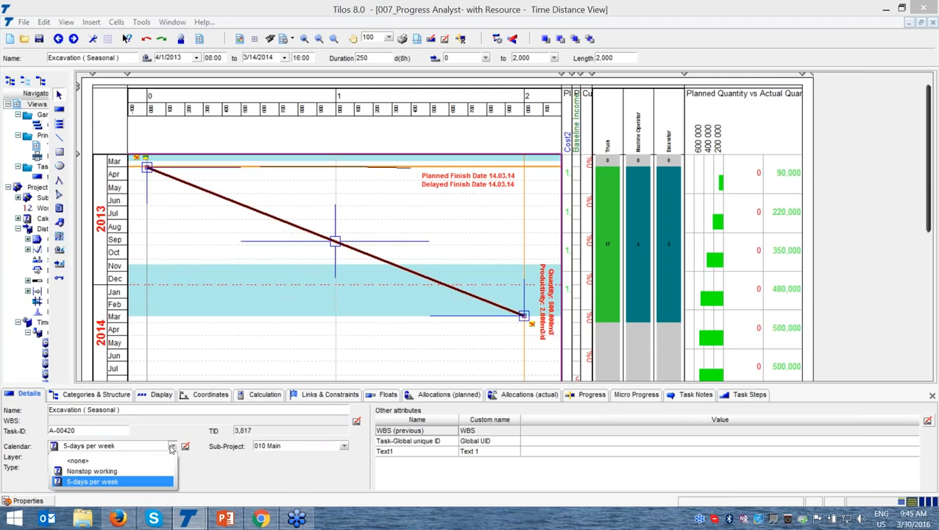
pyautogui.click(243, 472)
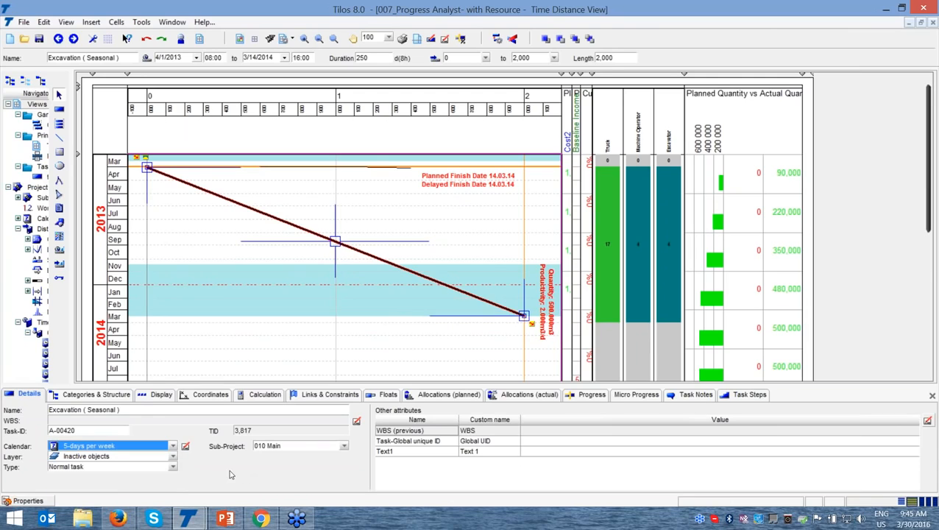
pyautogui.click(172, 468)
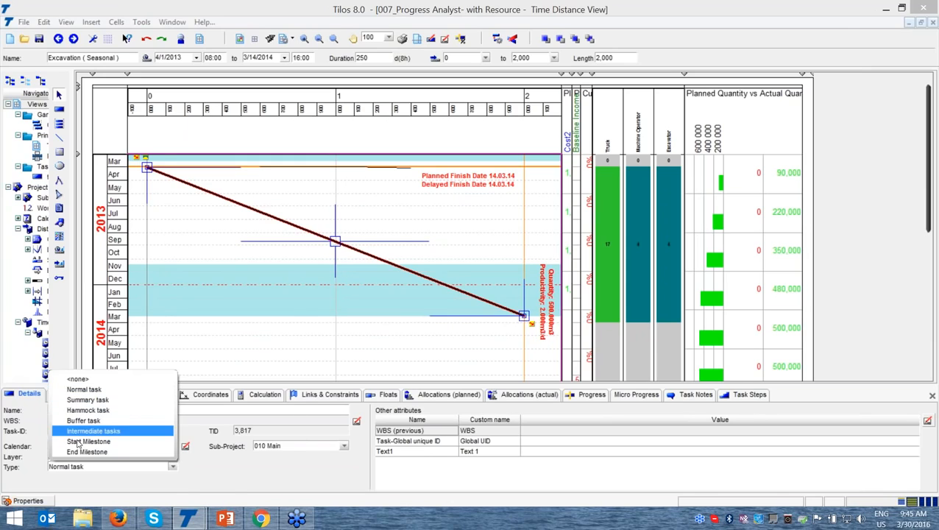
pyautogui.click(232, 479)
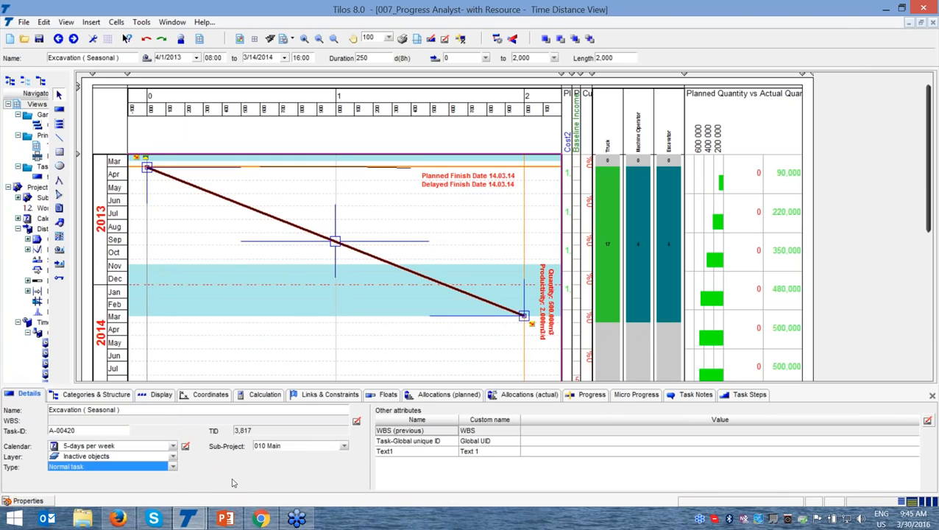
# Add the Clearing category from the Work typ group to the Excavation (Seasonal) task alongside Company A
pyautogui.click(101, 395)
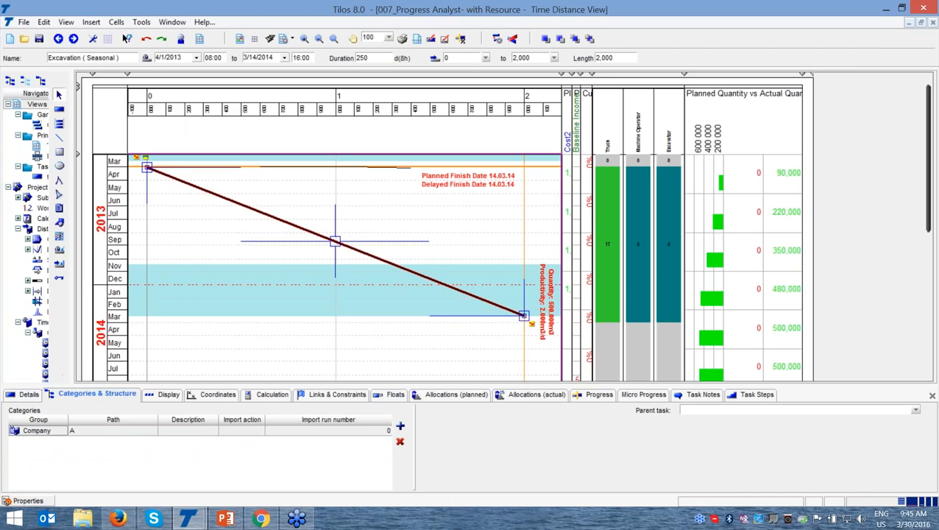
pyautogui.click(400, 426)
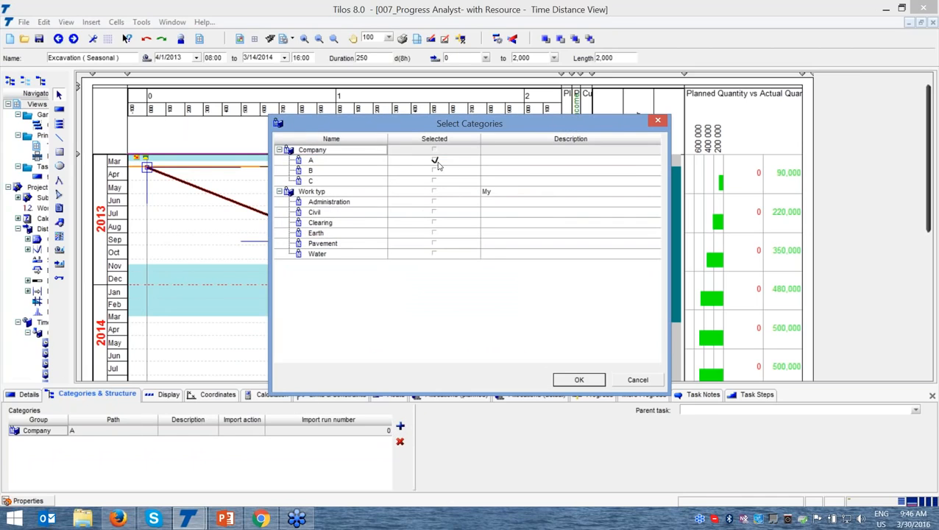
pyautogui.click(434, 224)
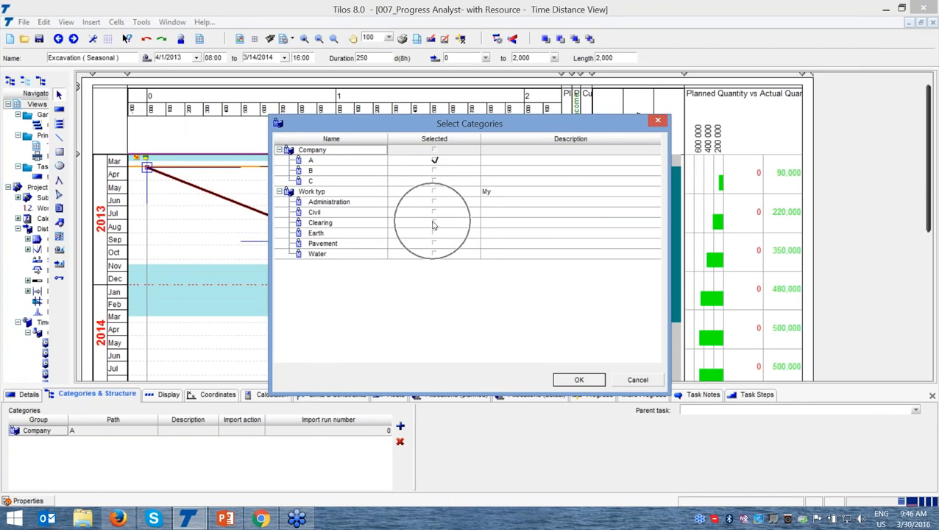
pyautogui.click(435, 224)
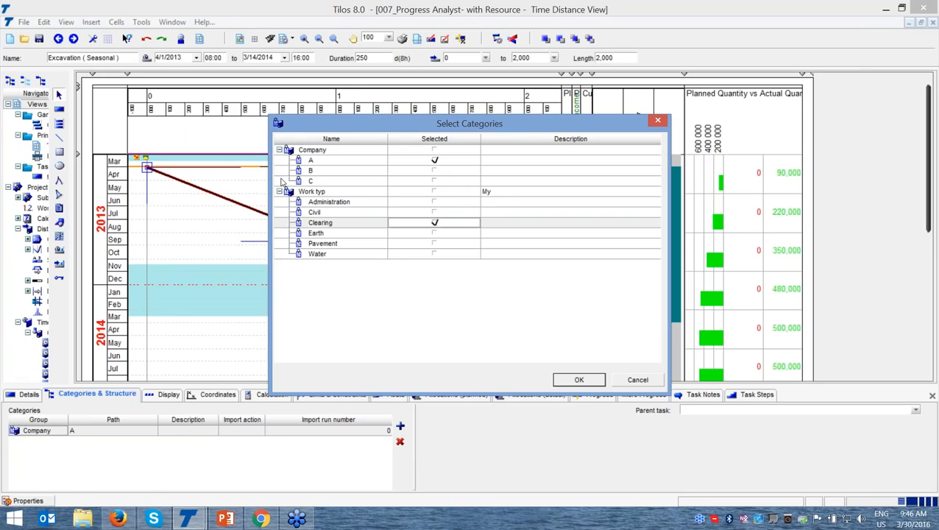
pyautogui.click(577, 380)
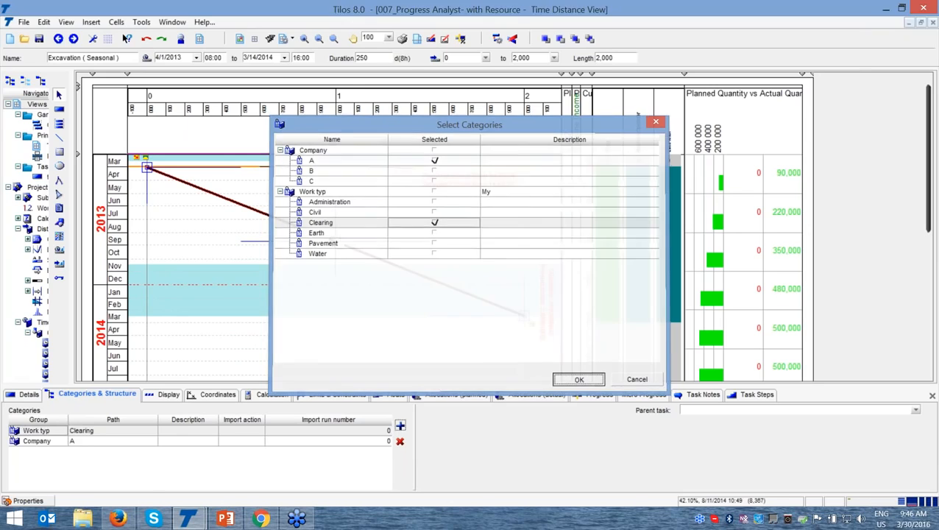
# Set the Excavation (Seasonal) task's line colour to orange and its line style to 10 Trench Excavate
pyautogui.click(167, 397)
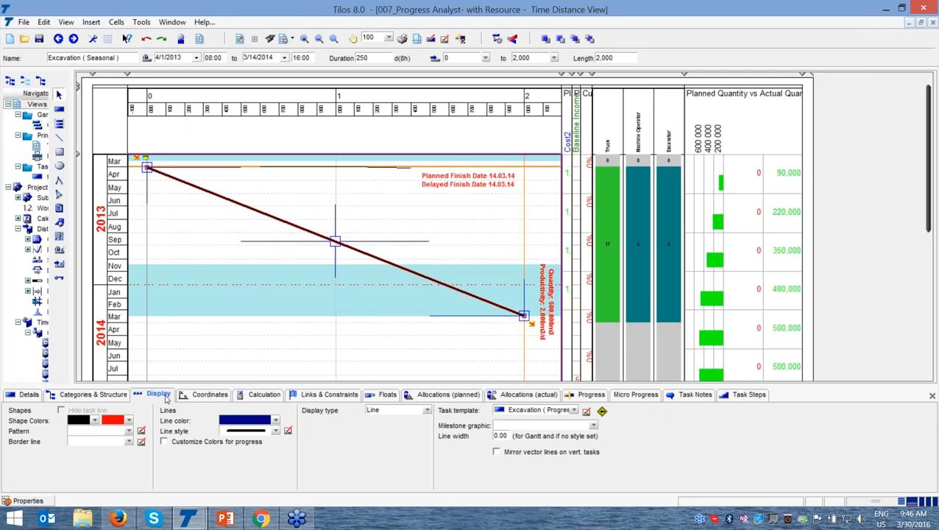
pyautogui.click(278, 424)
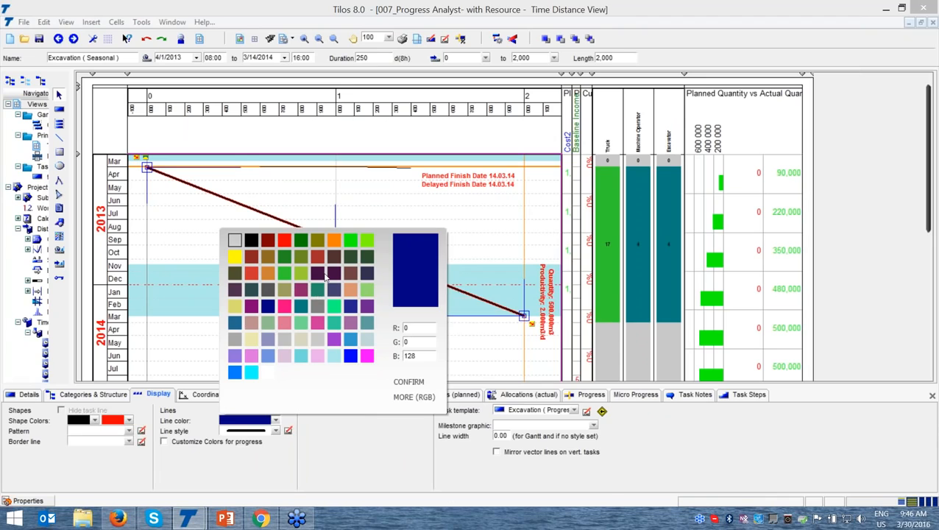
pyautogui.click(332, 242)
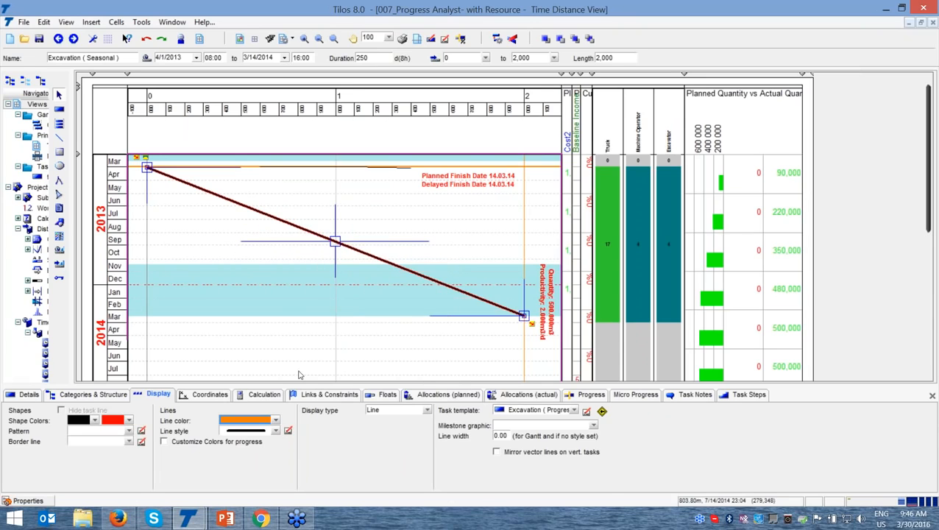
pyautogui.click(272, 431)
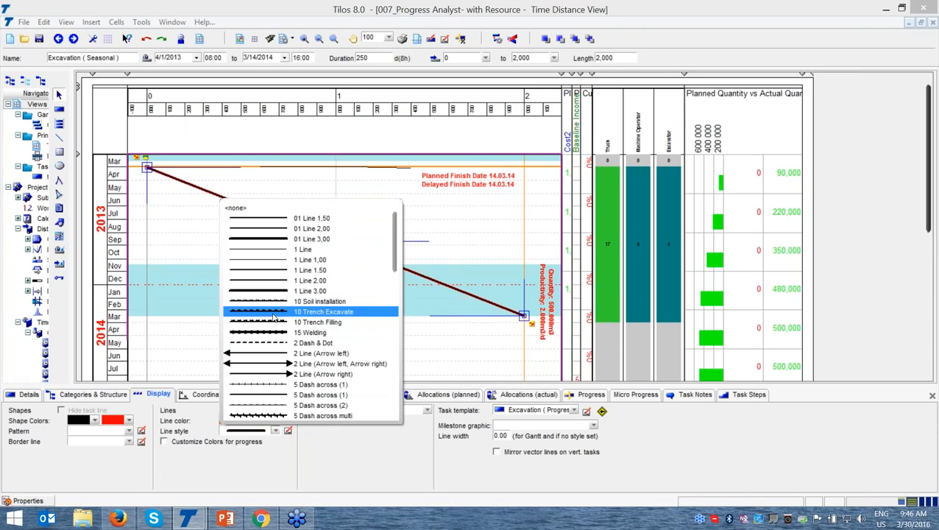
pyautogui.click(274, 312)
pyautogui.click(262, 431)
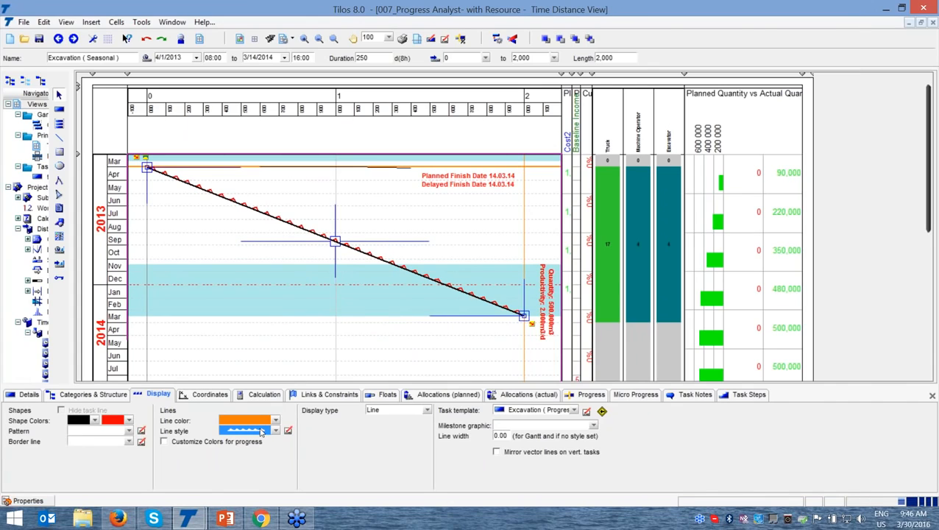
# Try reversing the excavation task's working direction between distances 0 and 2,000 m, finishing in the original direction
pyautogui.click(211, 398)
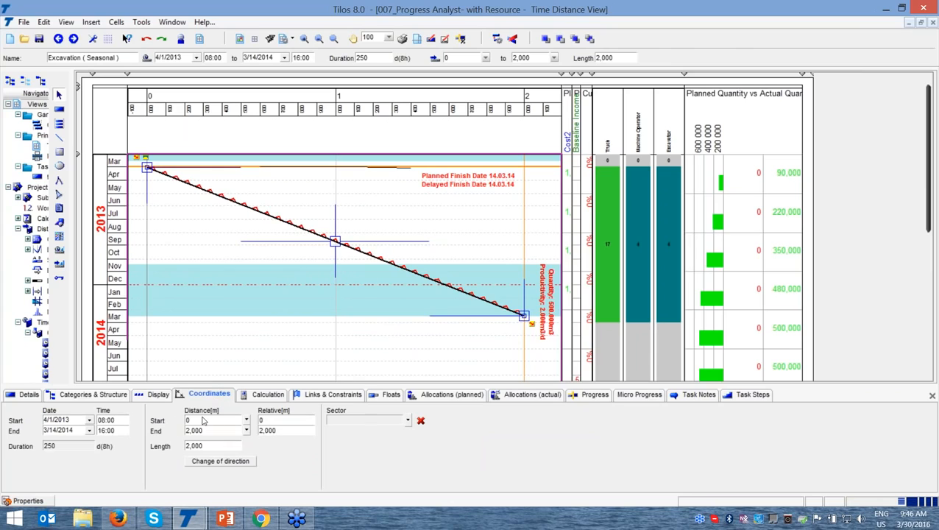
pyautogui.press('ctrl')
pyautogui.click(206, 461)
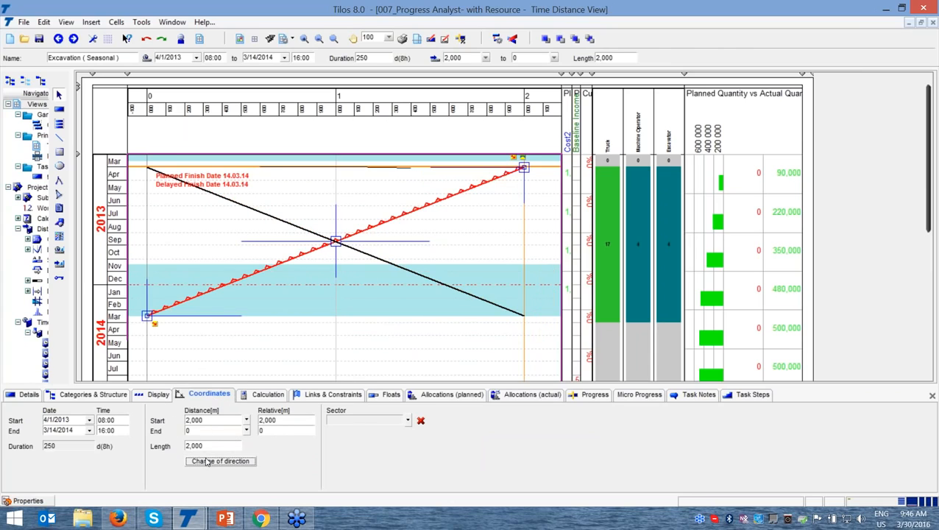
pyautogui.click(207, 462)
pyautogui.click(207, 462)
pyautogui.click(207, 461)
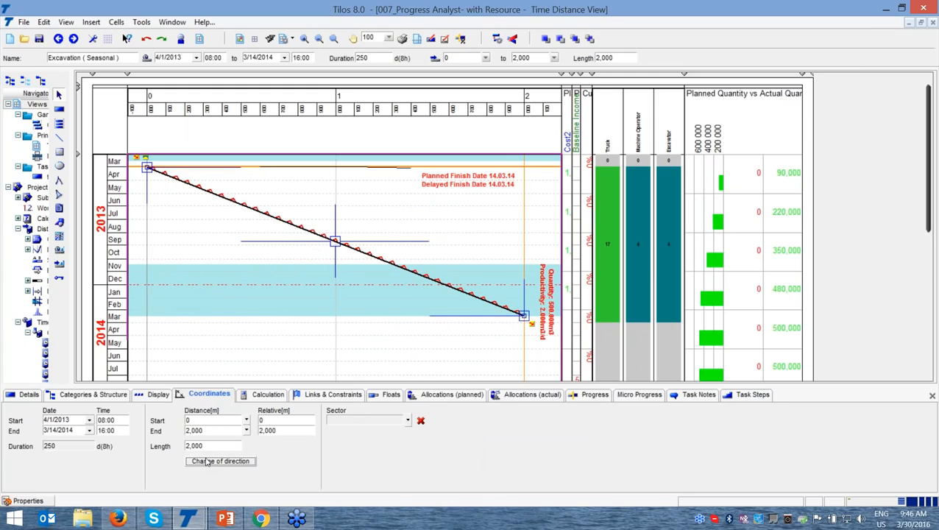
# Examine the task's calculation settings, including the available calculation methods and the planned work rate
pyautogui.click(267, 396)
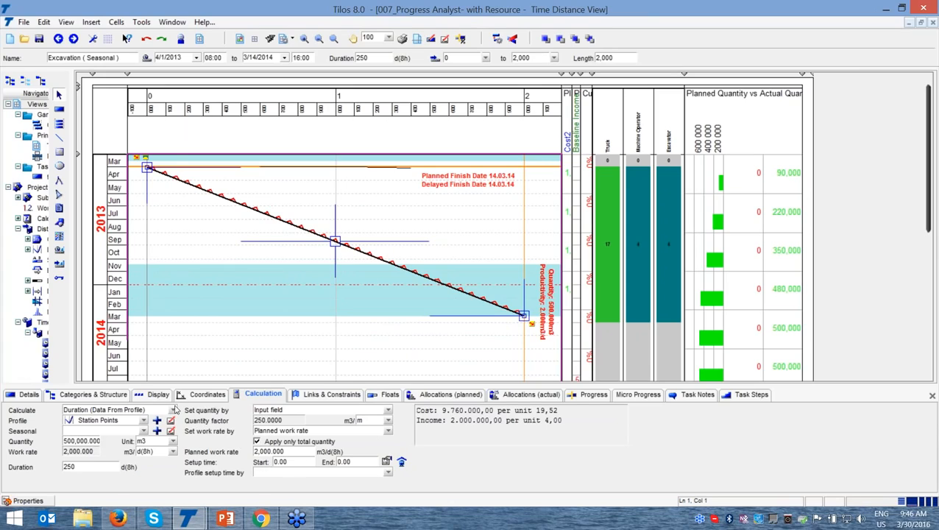
pyautogui.click(174, 411)
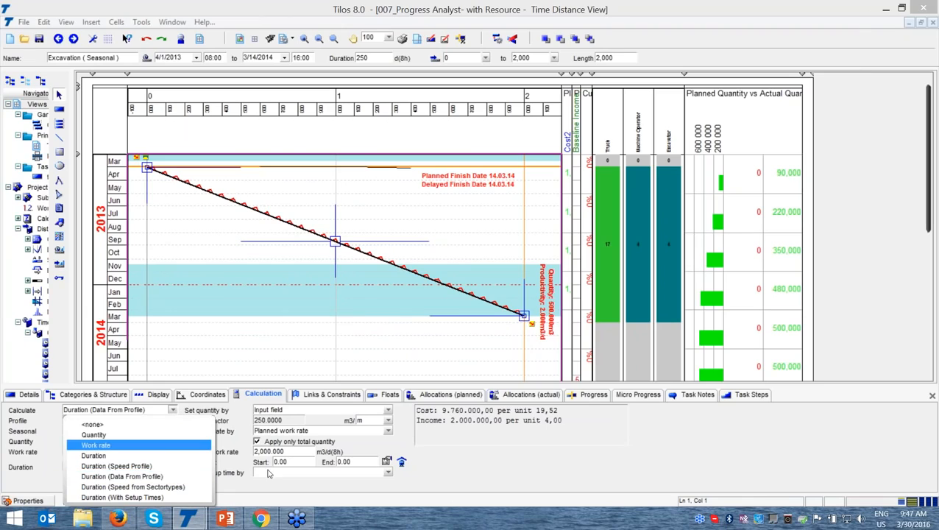
pyautogui.click(459, 458)
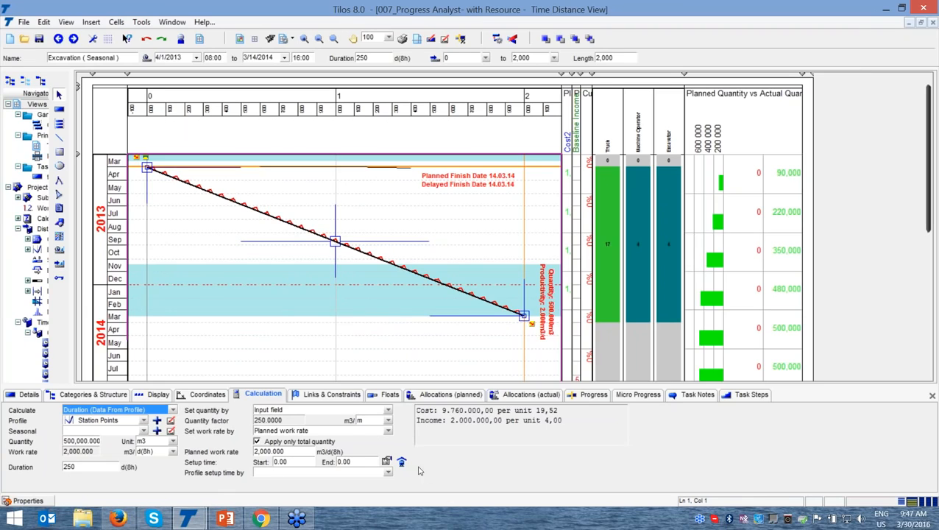
pyautogui.click(283, 452)
pyautogui.press('ctrl')
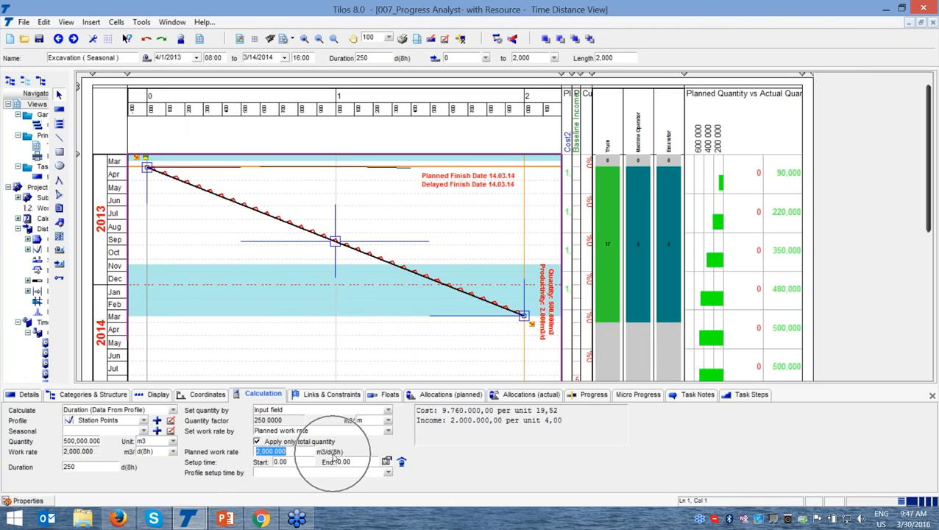
# Review the available quantity and work rate units and read the task's cost and income summary
pyautogui.click(173, 442)
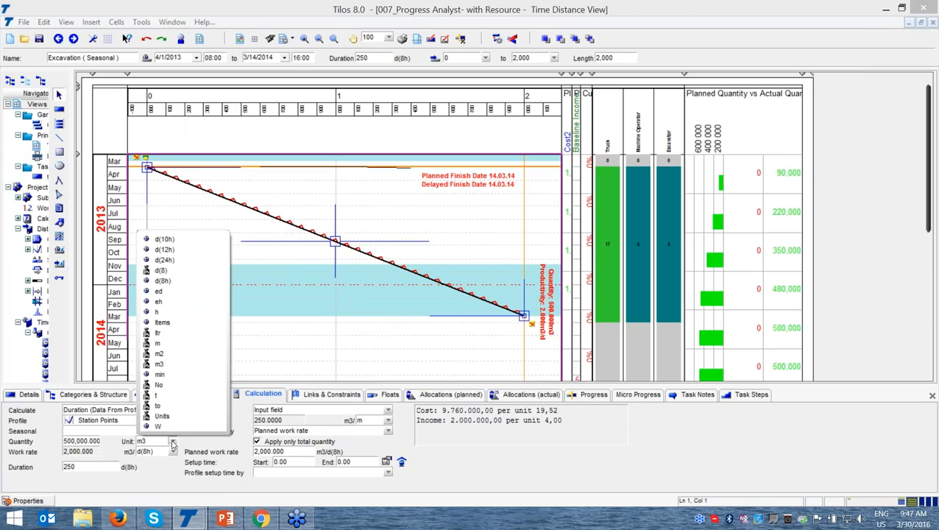
pyautogui.click(166, 470)
pyautogui.click(173, 452)
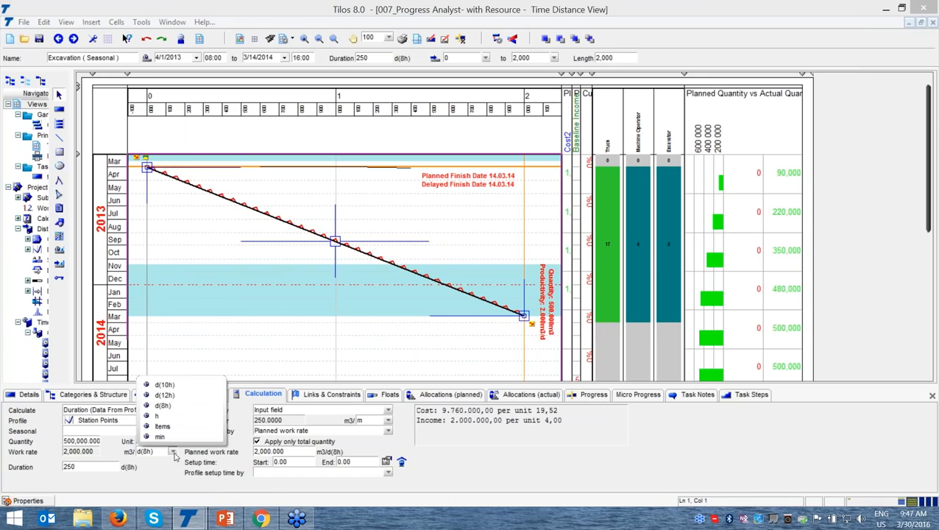
pyautogui.click(168, 476)
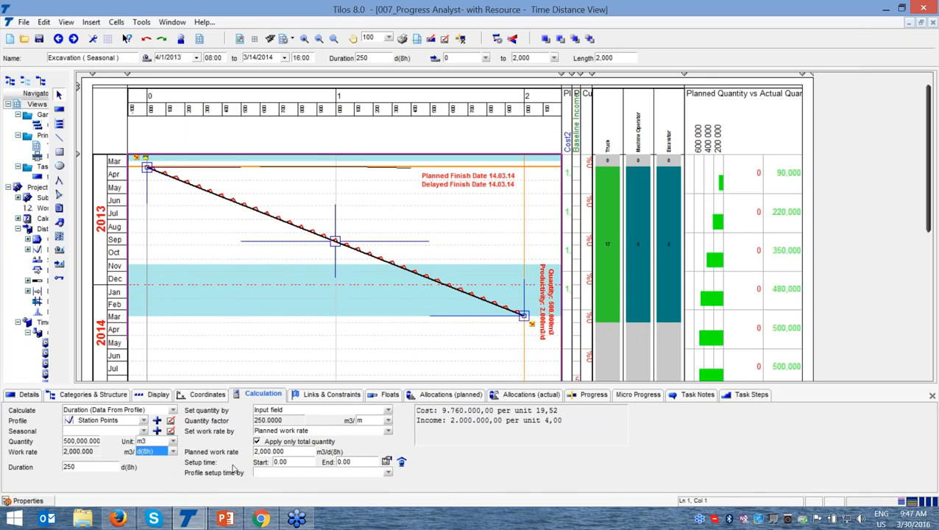
pyautogui.click(296, 457)
pyautogui.moveTo(493, 411); pyautogui.dragTo(458, 415)
pyautogui.click(484, 420)
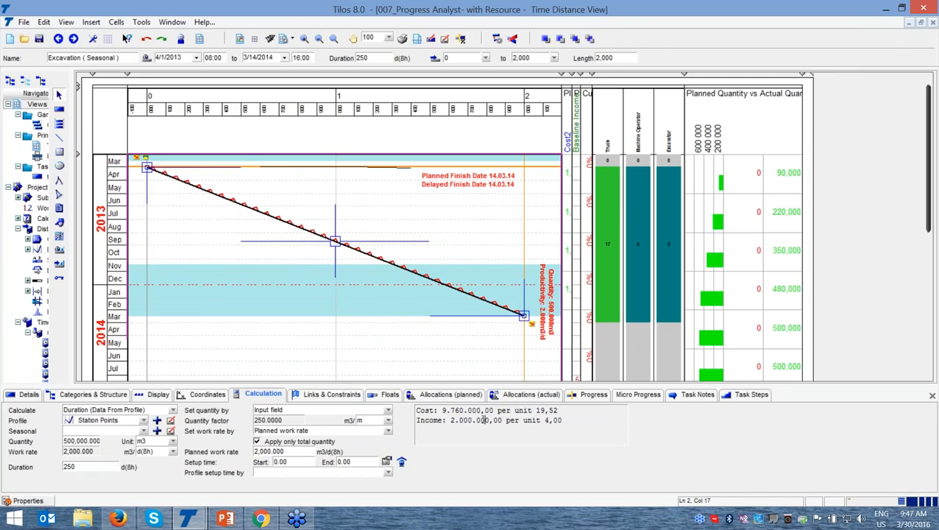
# Review the task's links, constraints and floats, and inspect the resources selectable for its planned allocations
pyautogui.click(330, 395)
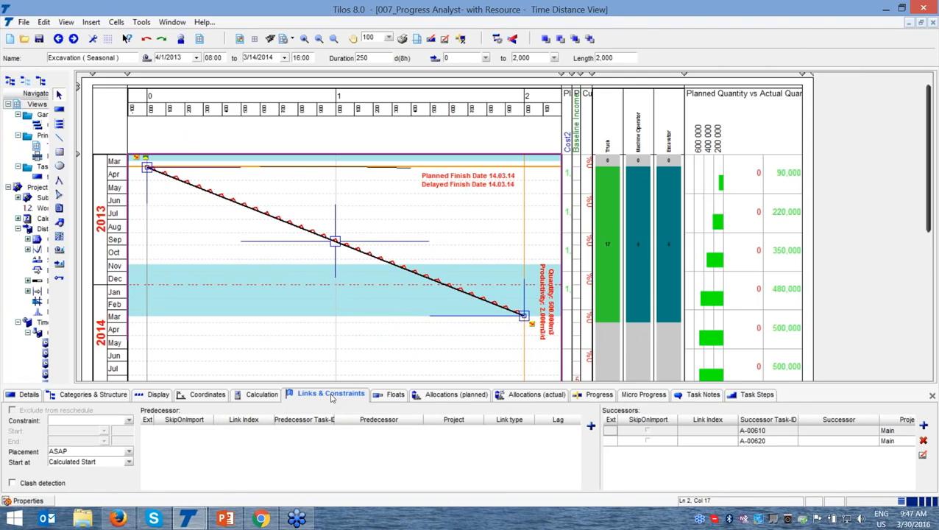
pyautogui.click(395, 395)
pyautogui.click(430, 396)
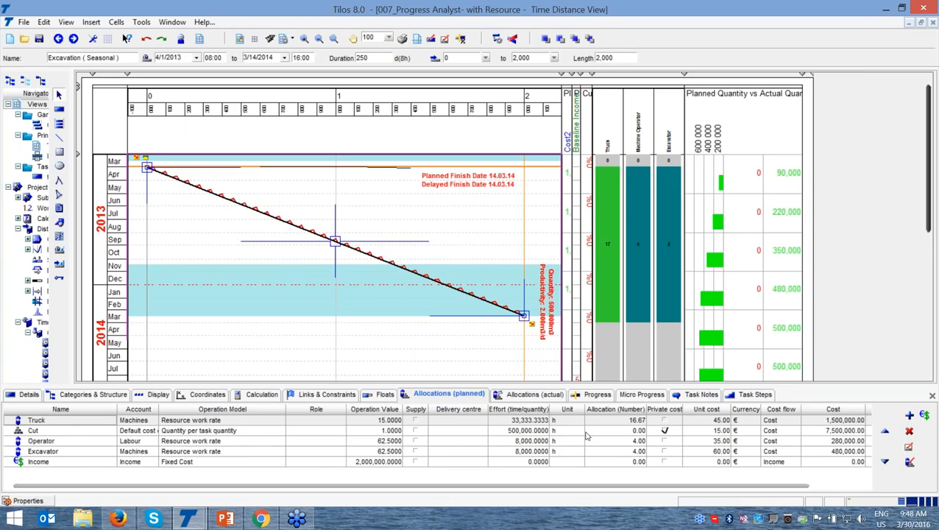
pyautogui.click(912, 421)
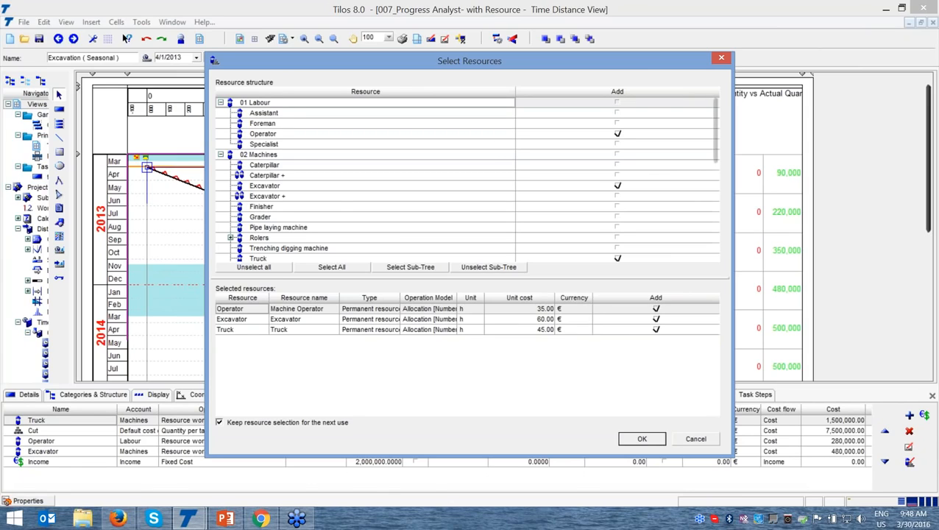
pyautogui.click(722, 59)
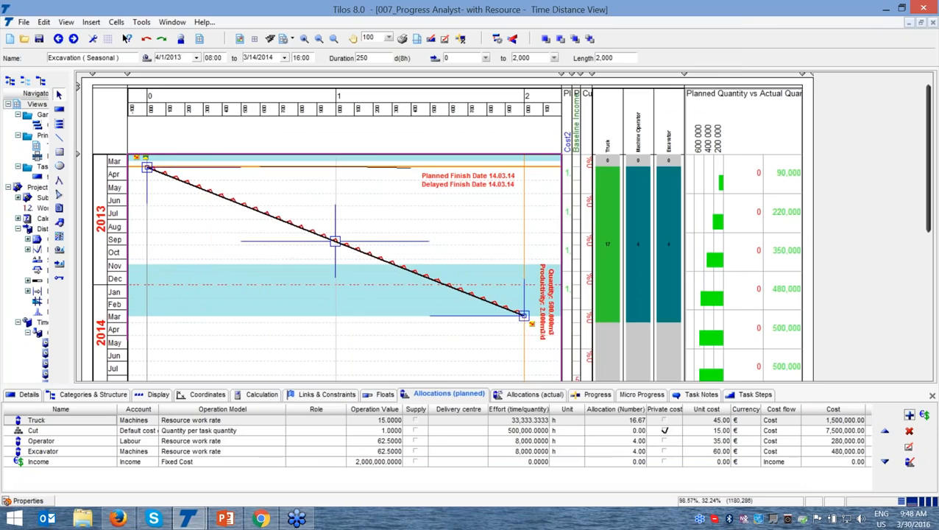
# Compare the excavation task's planned allocations with its actual allocations, including resources, effort and costs
pyautogui.click(525, 396)
pyautogui.click(430, 398)
pyautogui.click(524, 397)
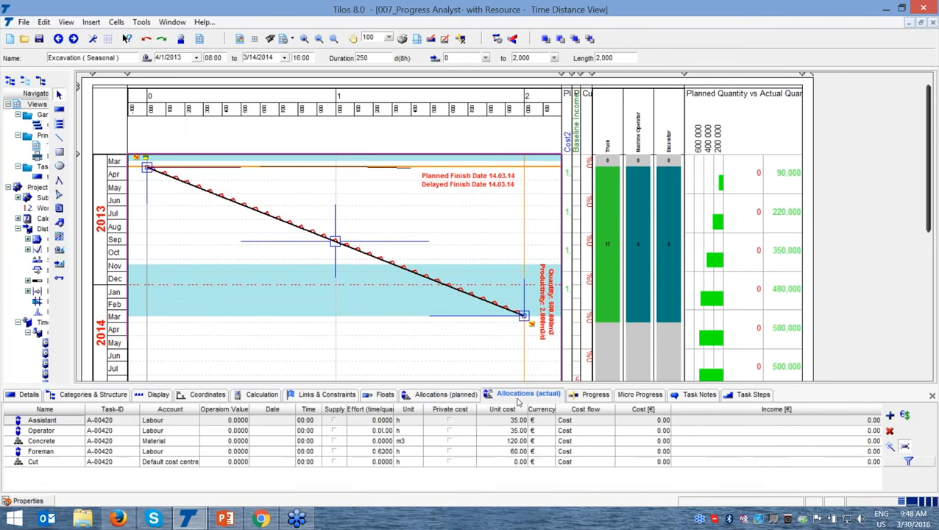
pyautogui.click(456, 398)
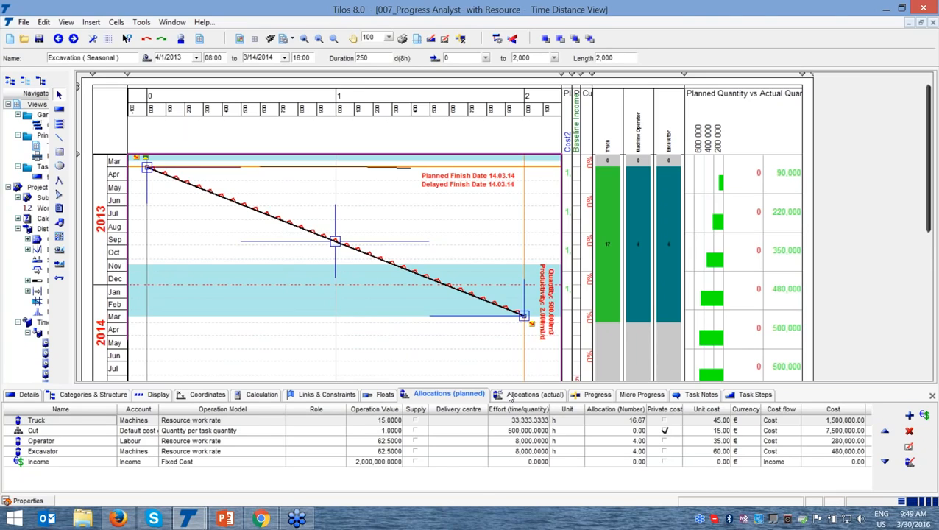
pyautogui.click(445, 397)
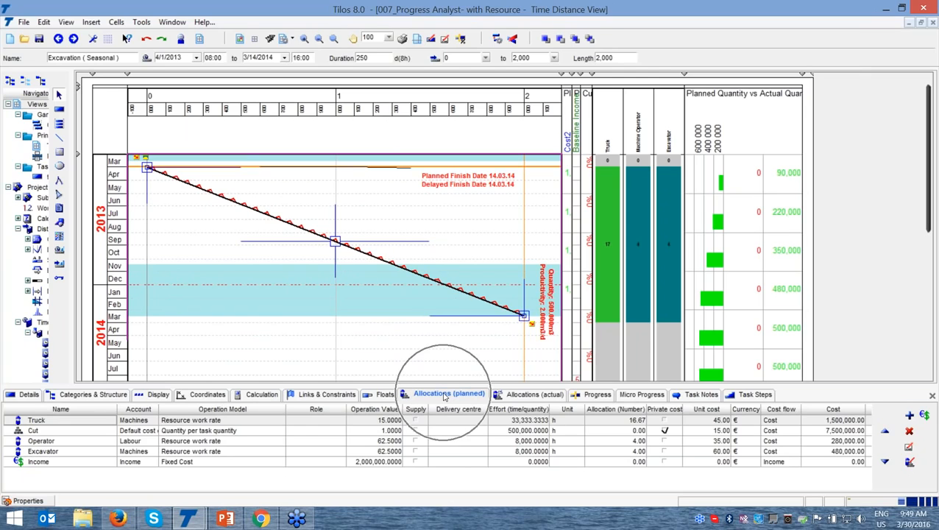
pyautogui.click(528, 400)
pyautogui.click(447, 398)
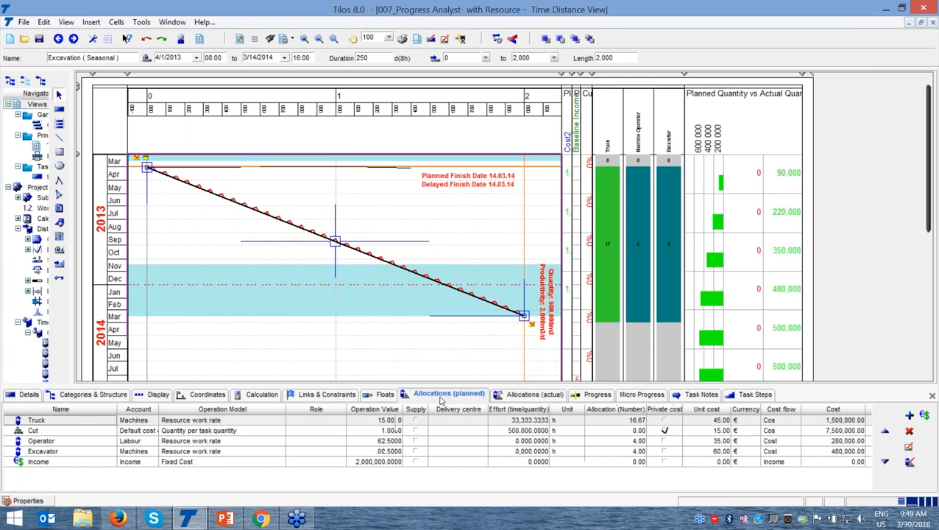
pyautogui.click(540, 396)
pyautogui.click(456, 395)
pyautogui.click(546, 394)
# Check the task's progress and micro progress details alongside its allocations, and close the properties pane
pyautogui.click(581, 397)
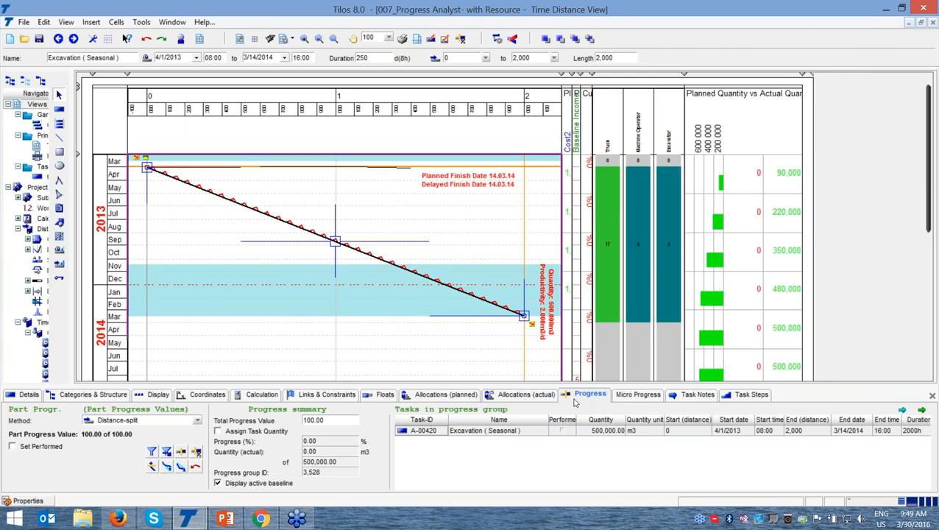
pyautogui.click(634, 396)
pyautogui.click(533, 399)
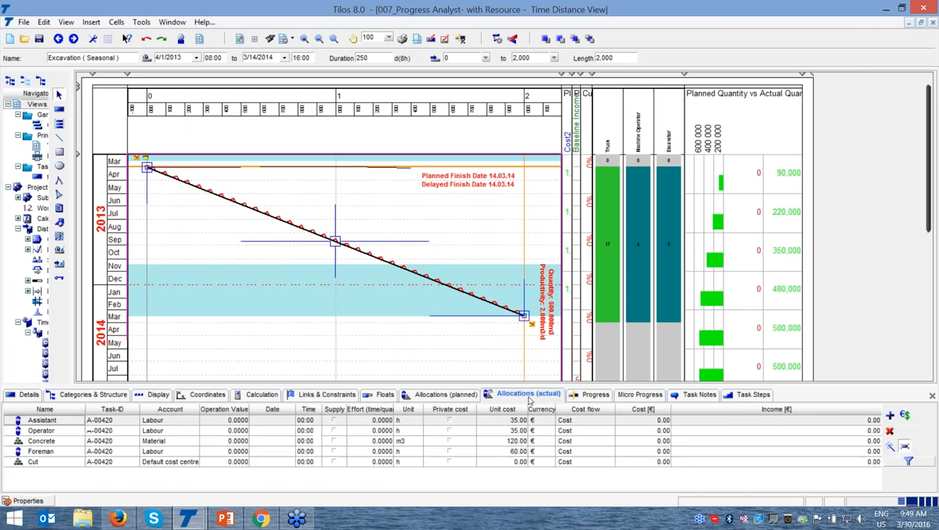
pyautogui.click(463, 398)
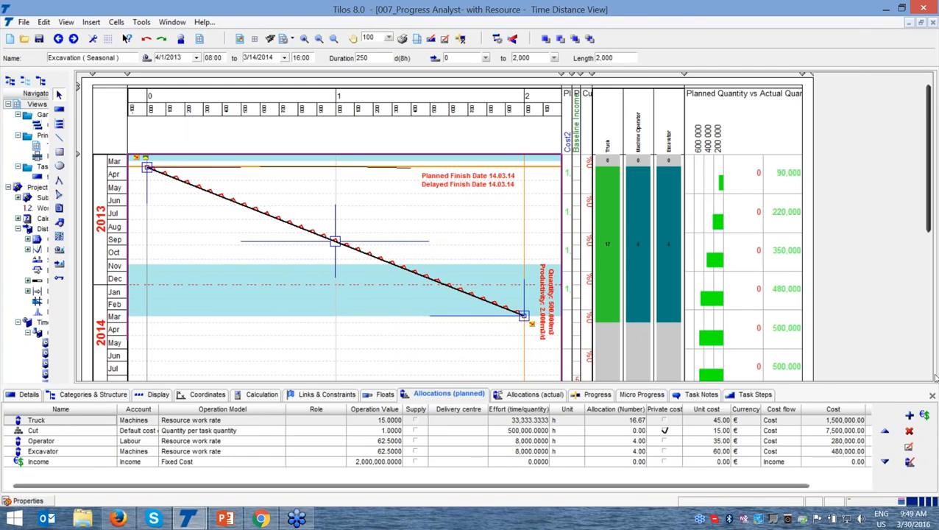
pyautogui.click(933, 395)
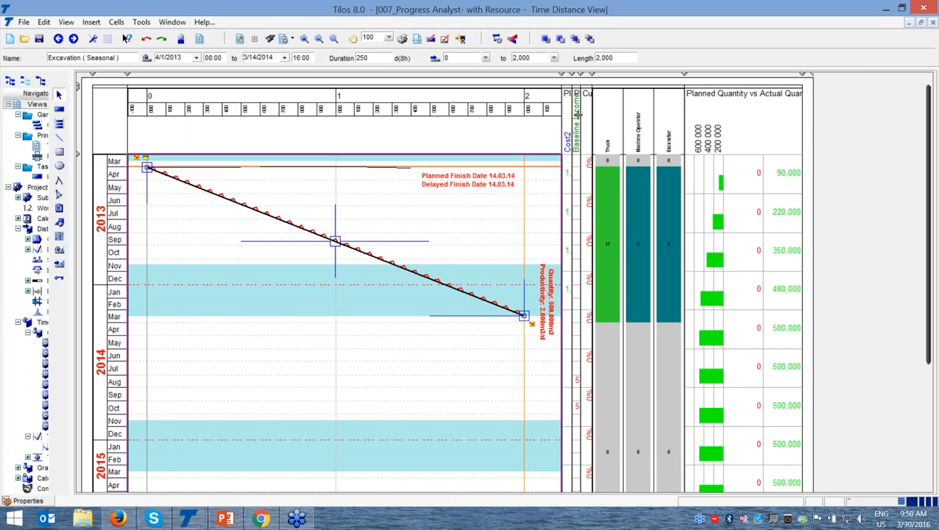
# Widen the Plan vs Actual Income and Plan vs Actual Cost columns and reselect the Excavation (Seasonal) task
pyautogui.moveTo(581, 75); pyautogui.dragTo(658, 74)
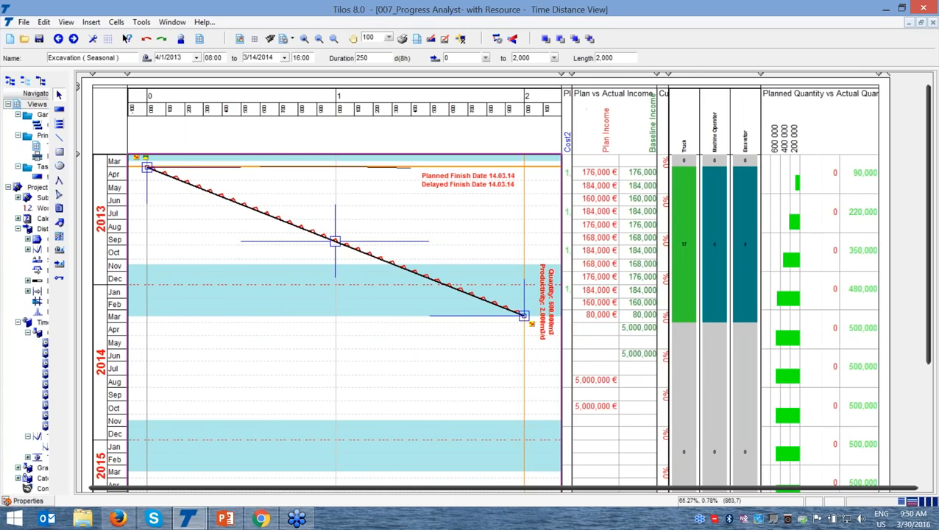
pyautogui.click(654, 90)
pyautogui.moveTo(573, 75); pyautogui.dragTo(673, 75)
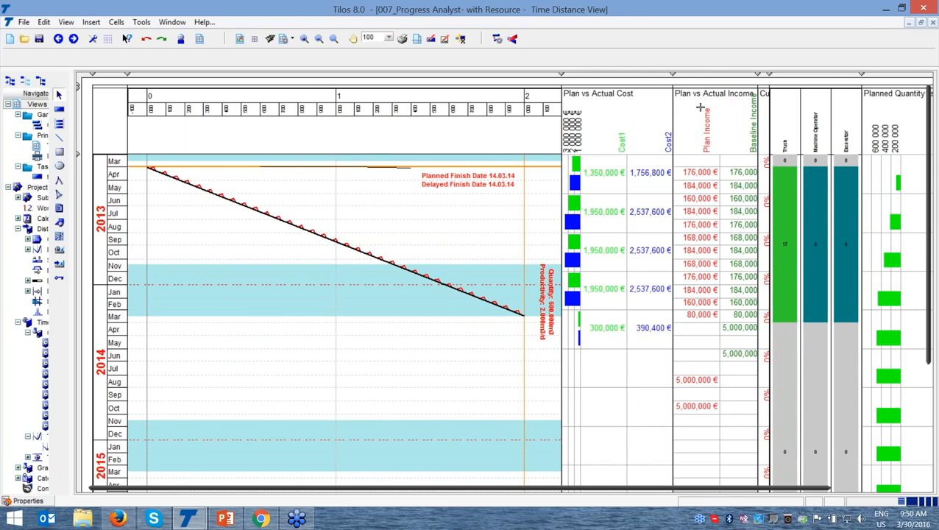
pyautogui.click(371, 255)
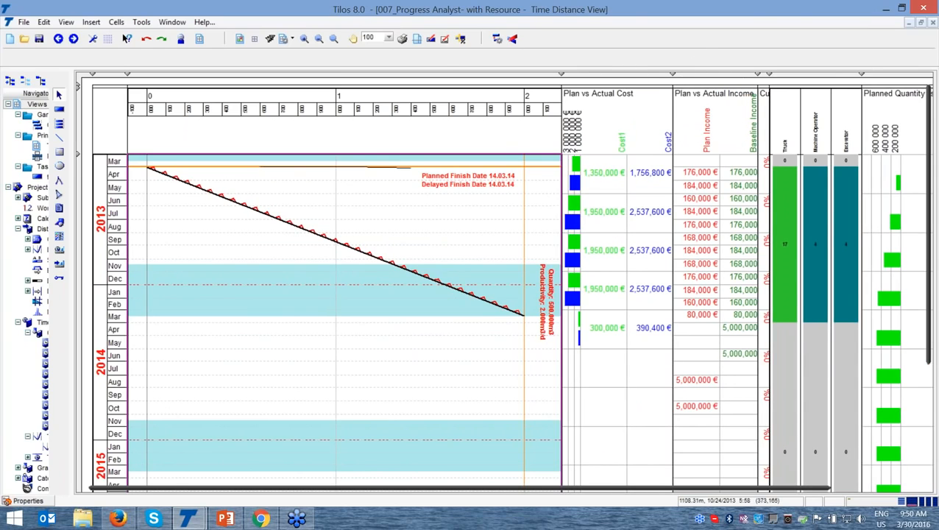
pyautogui.click(358, 251)
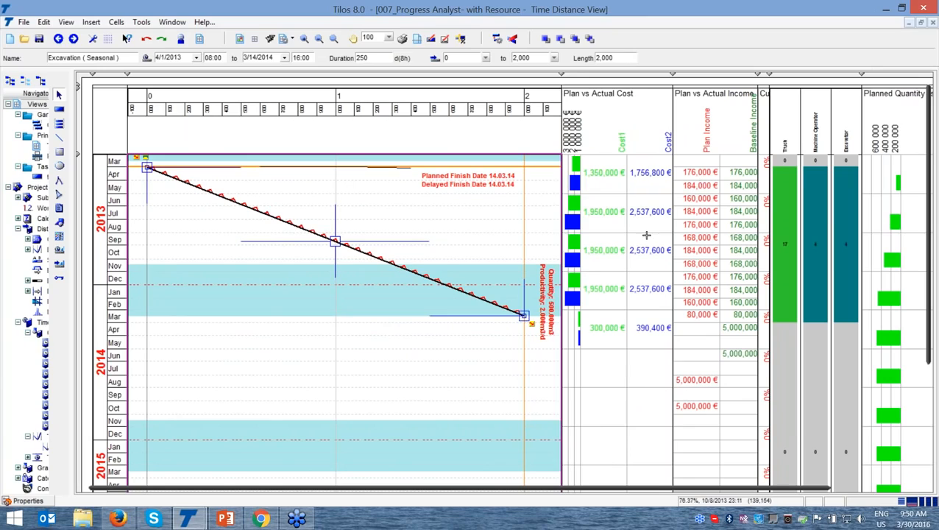
pyautogui.press('ctrl')
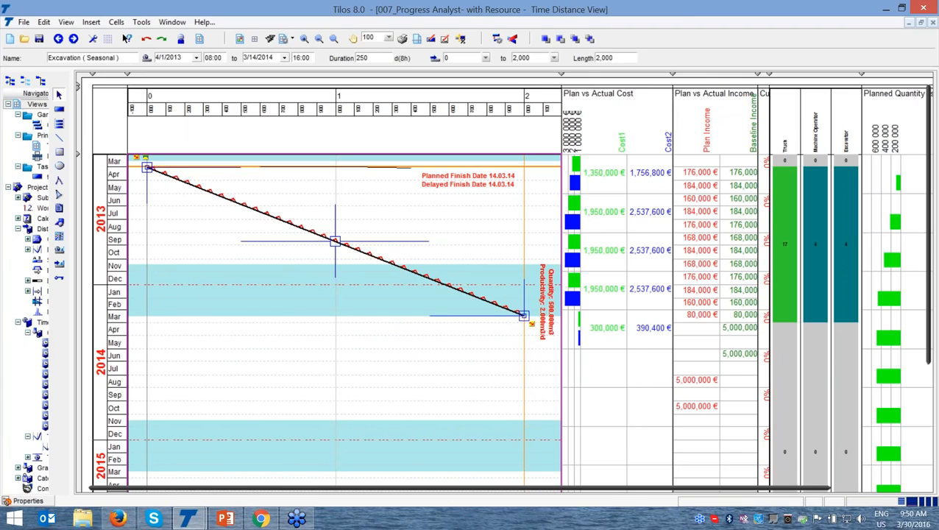
# Inspect the project's available export formats in the Export Wizard and close it without exporting
pyautogui.moveTo(930, 34)
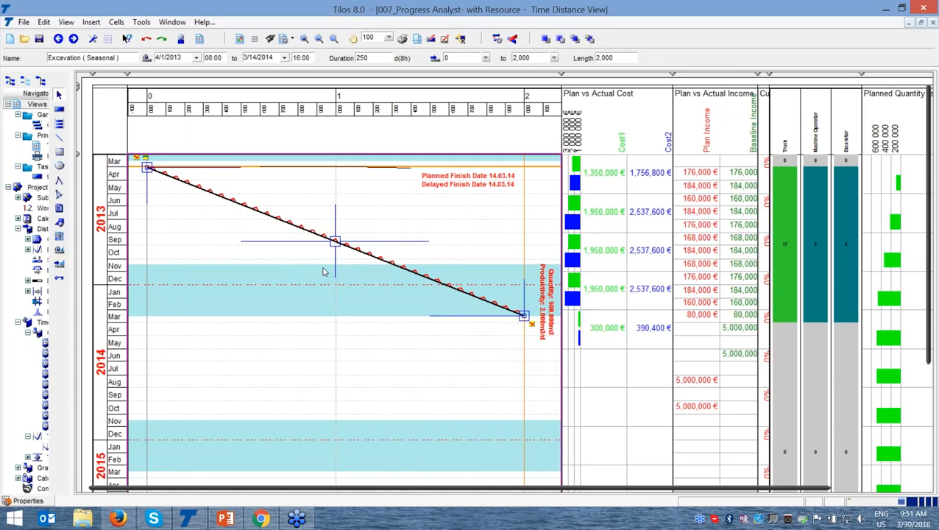
pyautogui.click(25, 22)
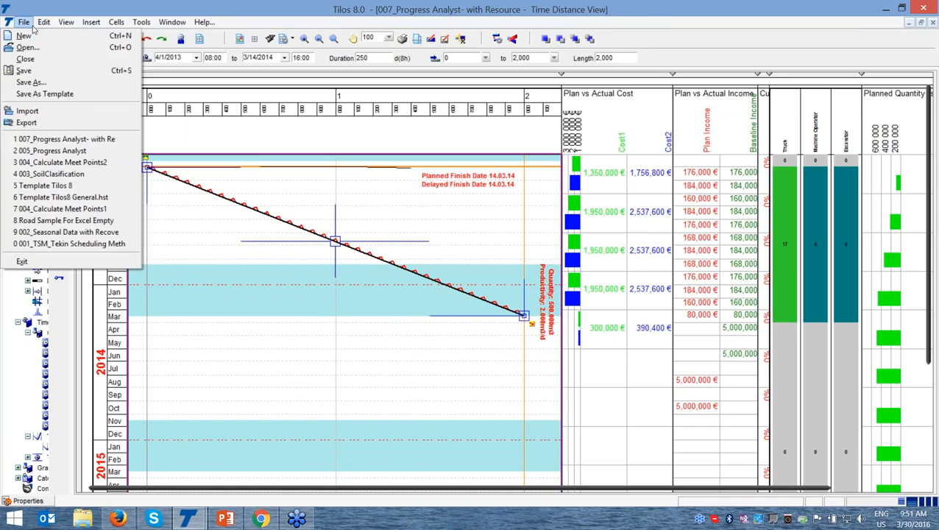
pyautogui.click(29, 122)
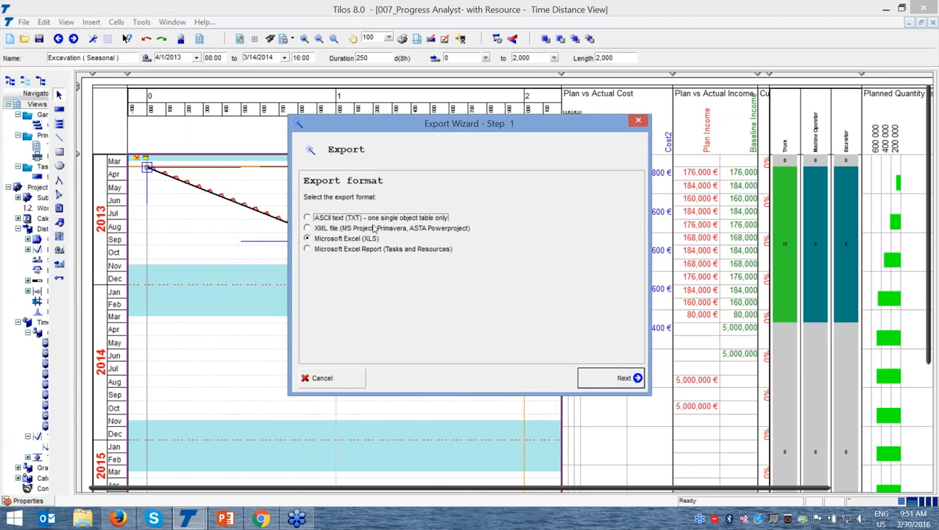
pyautogui.click(391, 233)
pyautogui.click(630, 126)
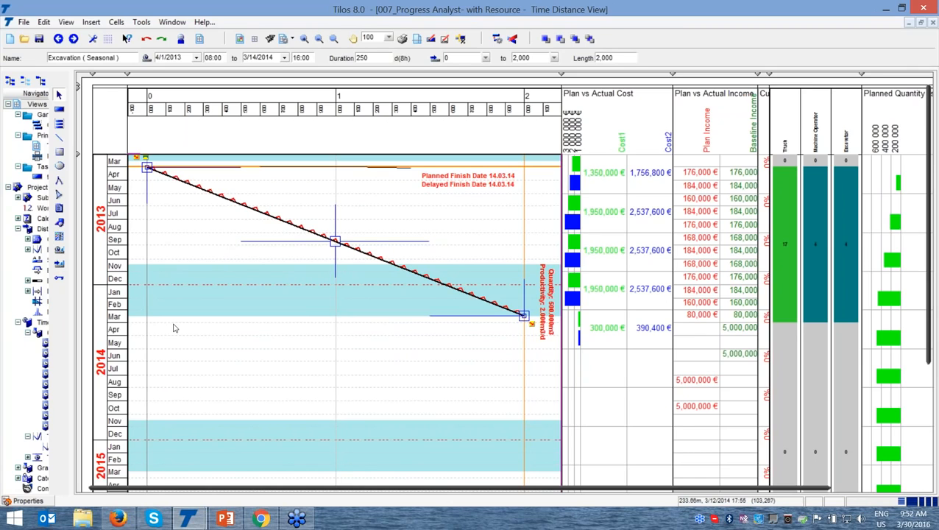
# Switch to Firefox and look through the conversations posted in the TILOS Time-Location Scheduling group on LinkedIn
pyautogui.click(118, 519)
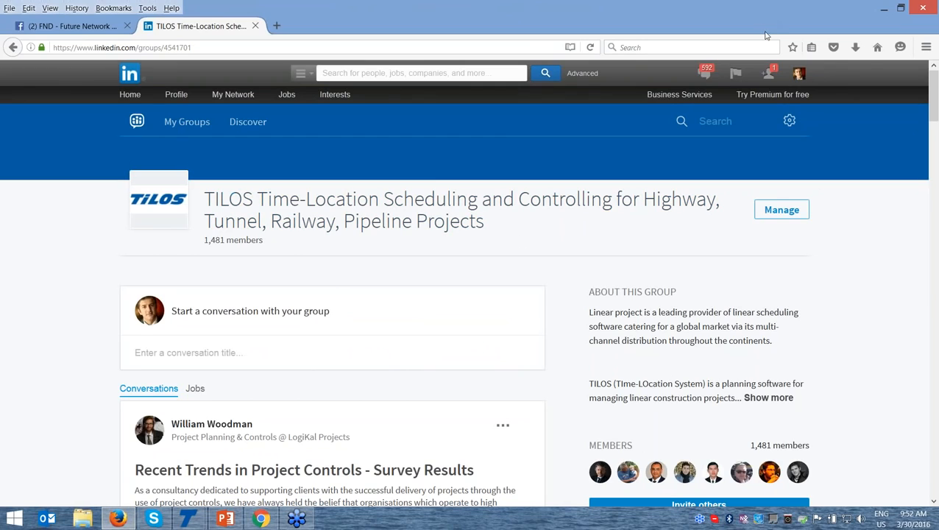
pyautogui.click(922, 33)
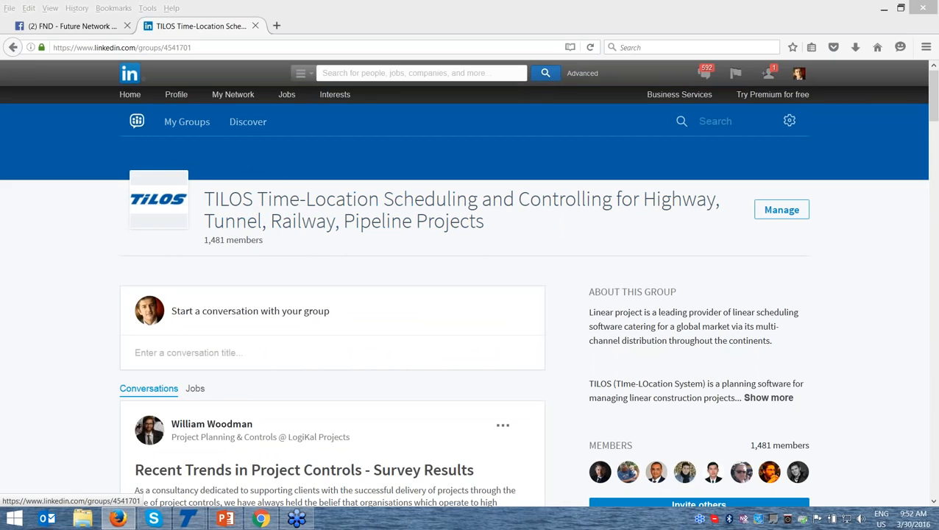
pyautogui.scroll(-5, 935, 507)
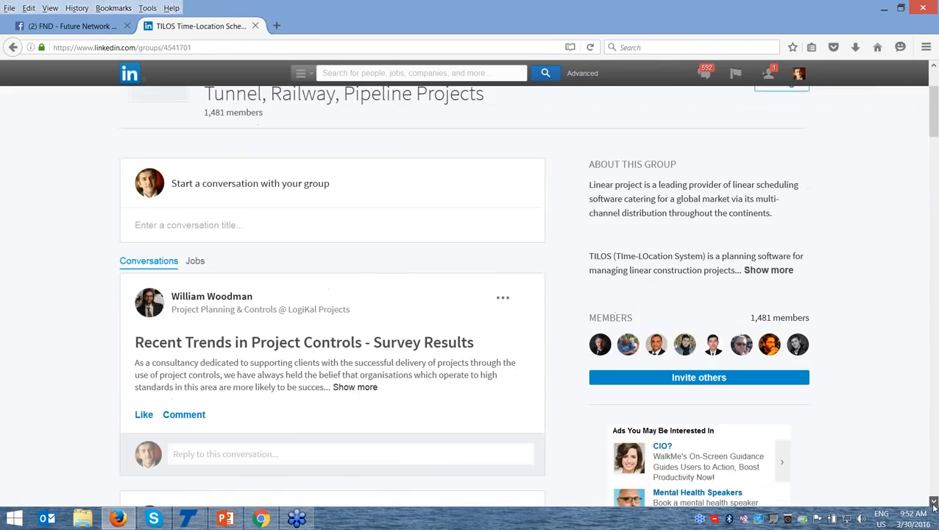
pyautogui.click(934, 505)
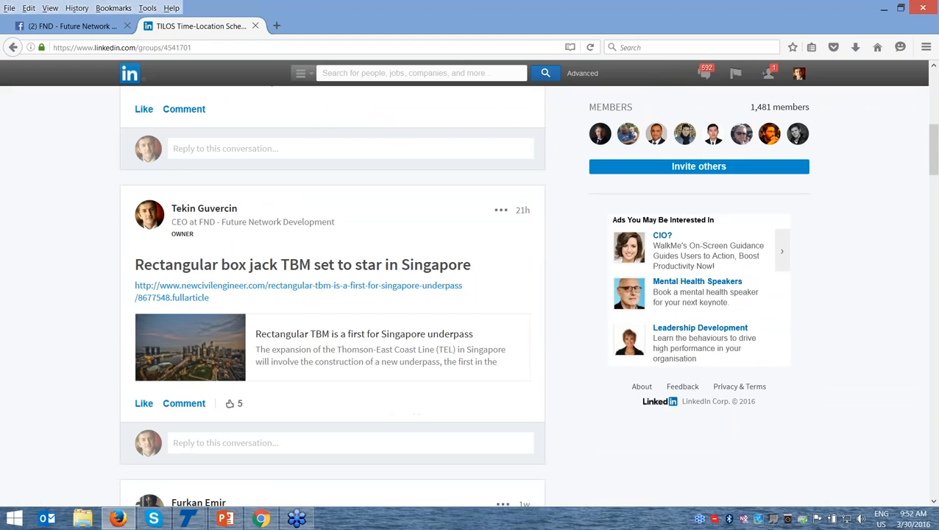
pyautogui.scroll(-5, 934, 505)
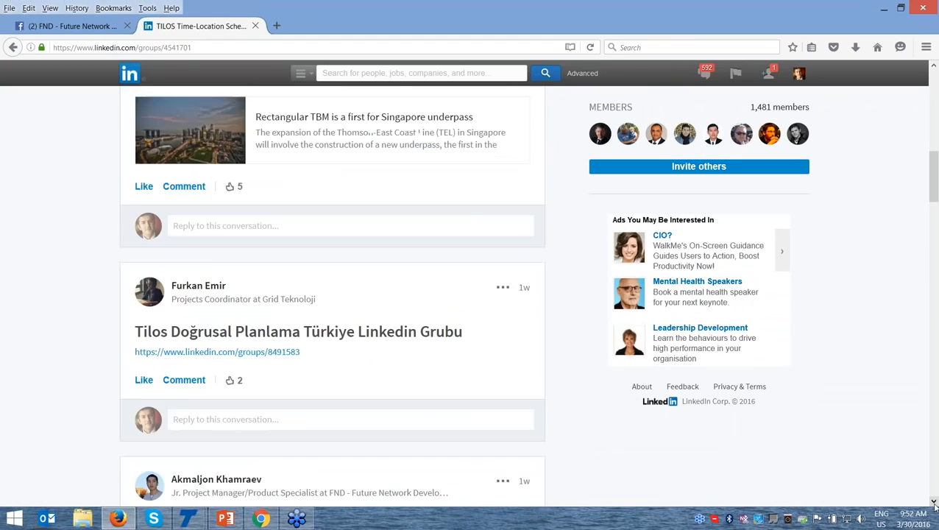
pyautogui.scroll(-6, 935, 504)
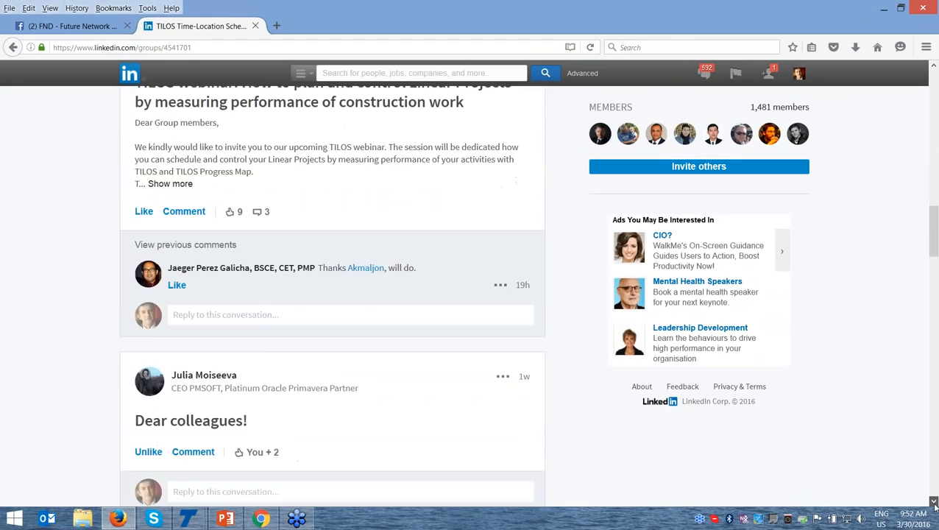
pyautogui.scroll(-2, 934, 504)
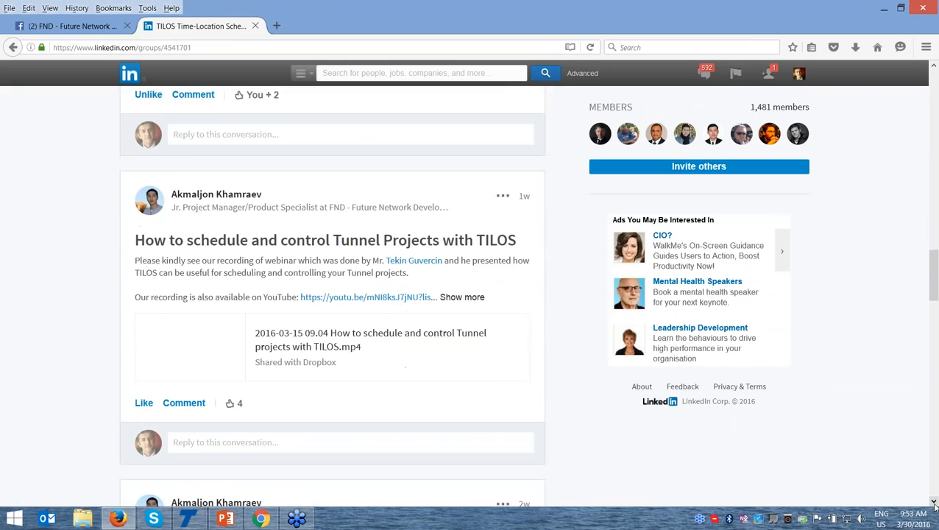
pyautogui.scroll(-1, 934, 505)
pyautogui.scroll(-3, 934, 504)
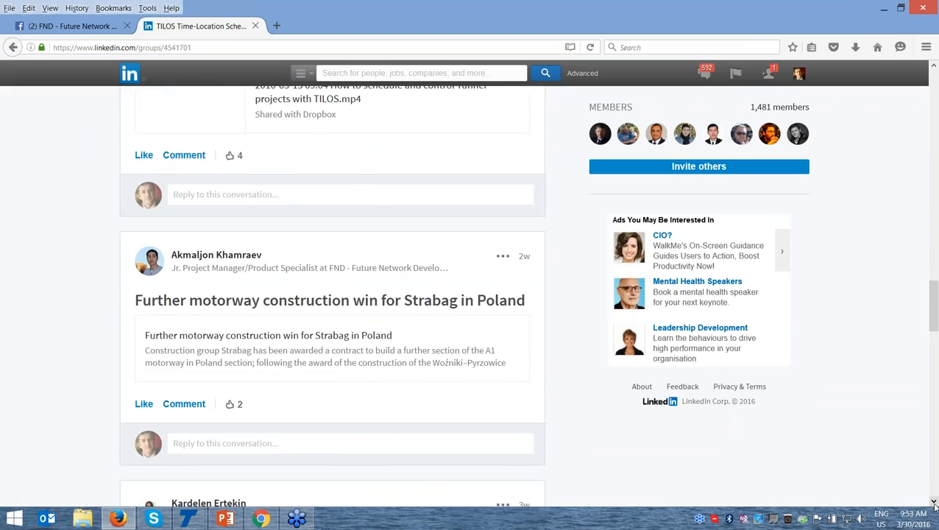
pyautogui.scroll(-5, 934, 504)
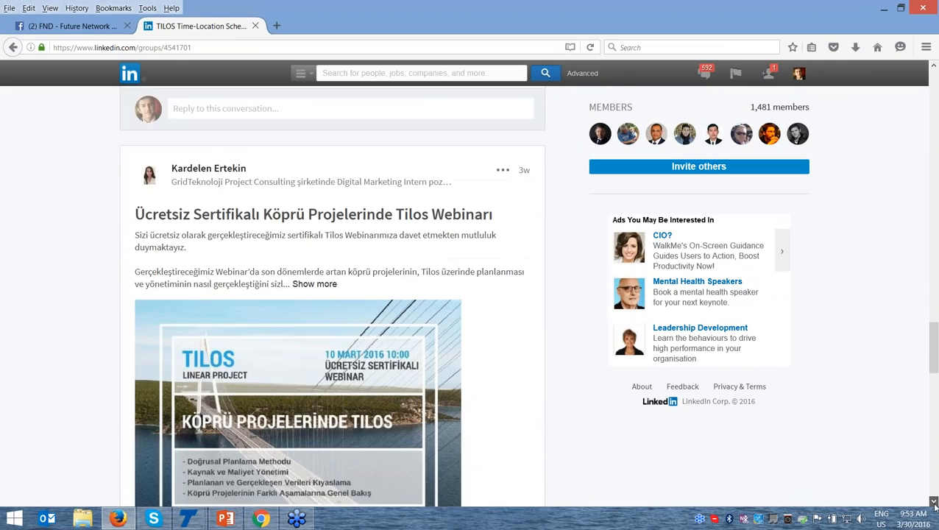
pyautogui.scroll(-3, 935, 505)
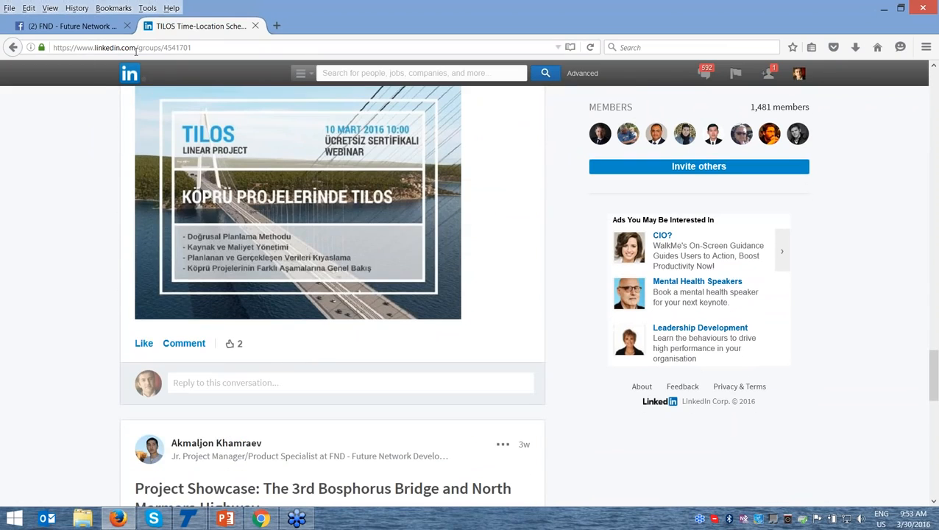
pyautogui.press('ctrl')
pyautogui.moveTo(167, 69)
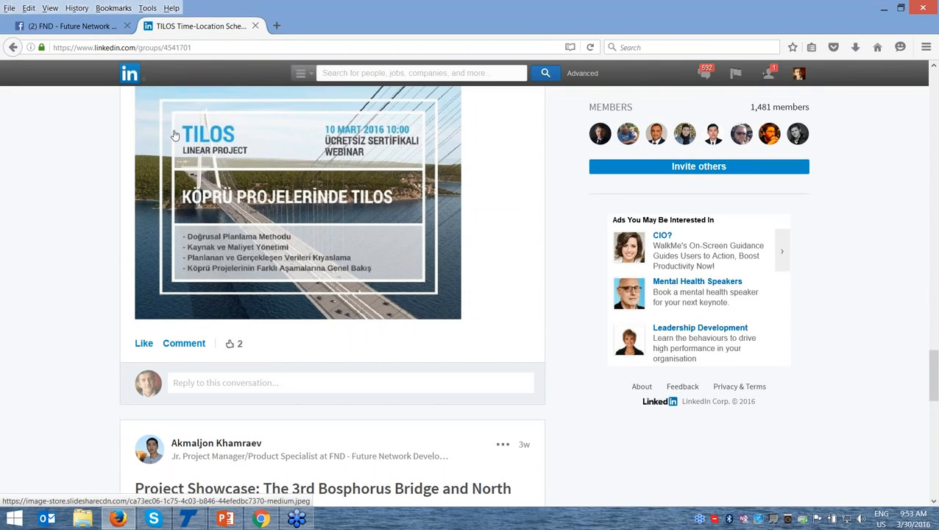
# Open the FND - Future Network Development page on Facebook and look through its timeline posts
pyautogui.click(73, 28)
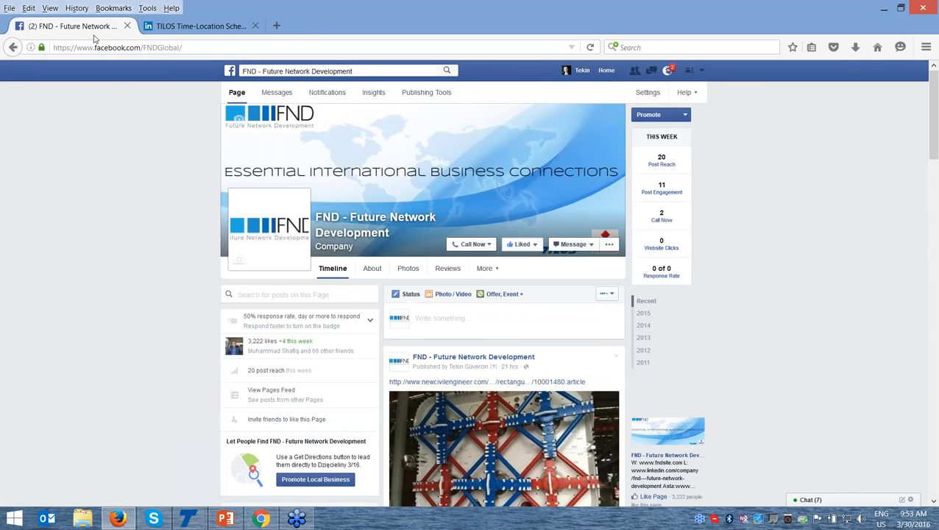
pyautogui.click(272, 72)
pyautogui.moveTo(925, 505)
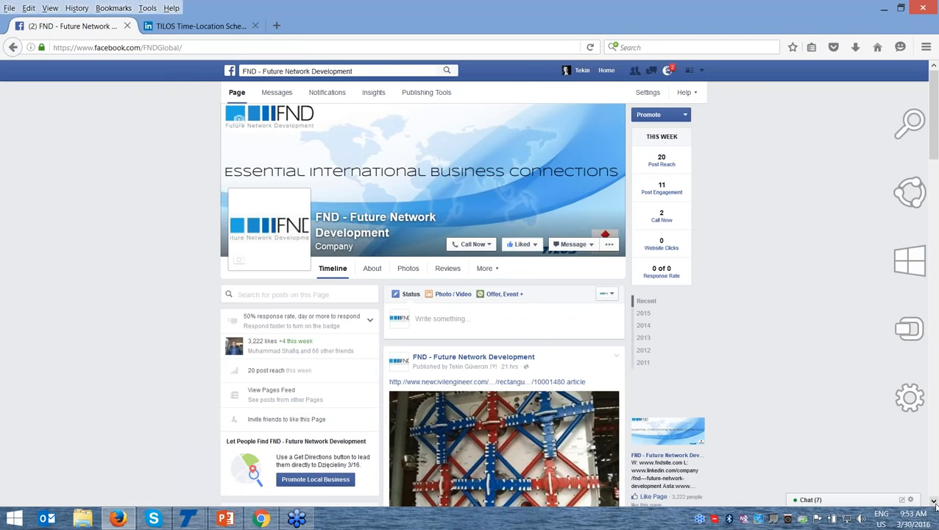
pyautogui.click(935, 504)
pyautogui.click(935, 504)
pyautogui.click(935, 504)
pyautogui.click(935, 503)
pyautogui.click(935, 503)
pyautogui.click(935, 503)
pyautogui.click(935, 504)
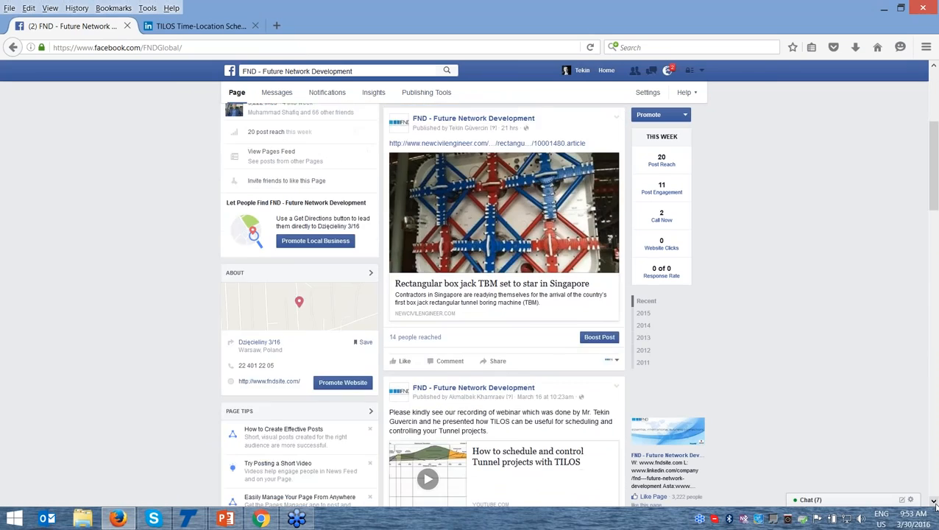
pyautogui.click(935, 503)
pyautogui.click(935, 503)
pyautogui.click(935, 503)
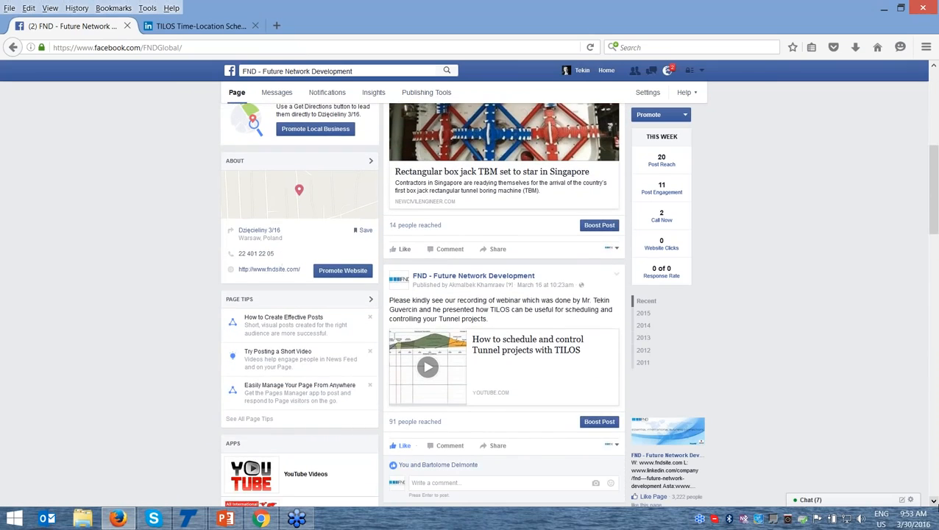